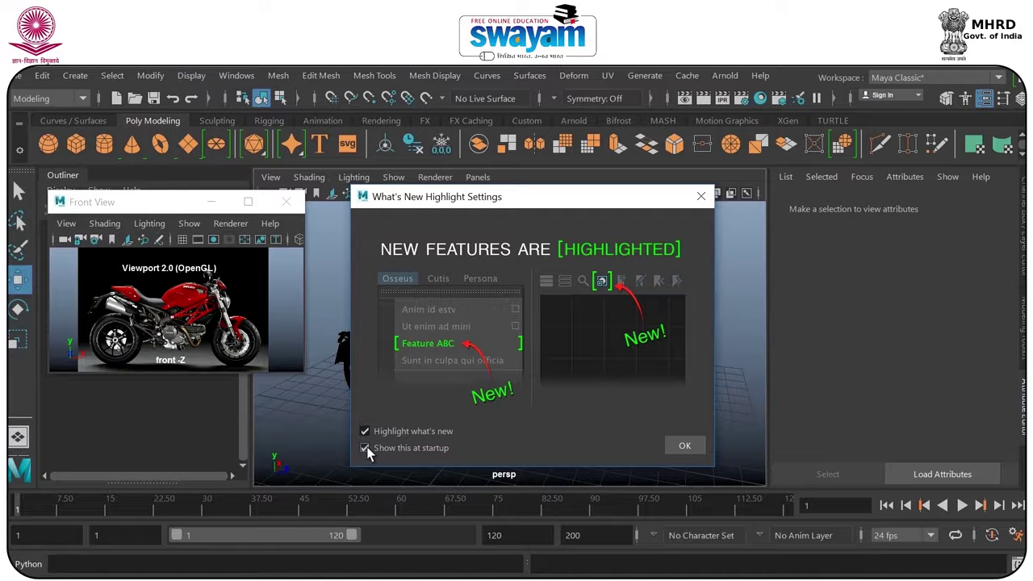
Dismiss the What's New Highlight Settings and view the Ducati motorcycle model from several angles in the perspective view.
left_click(682, 447)
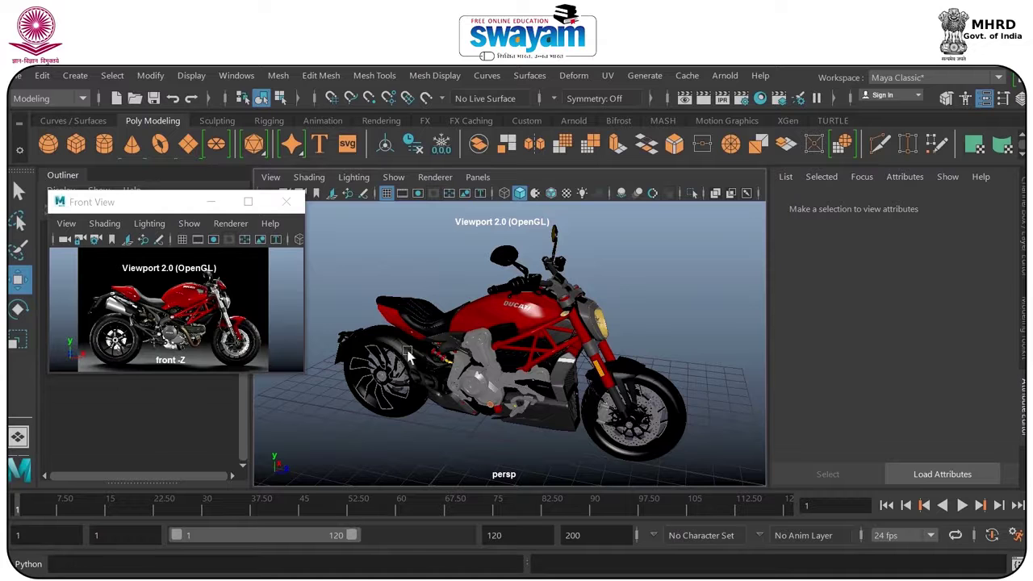
scroll(510, 368, "up", 3)
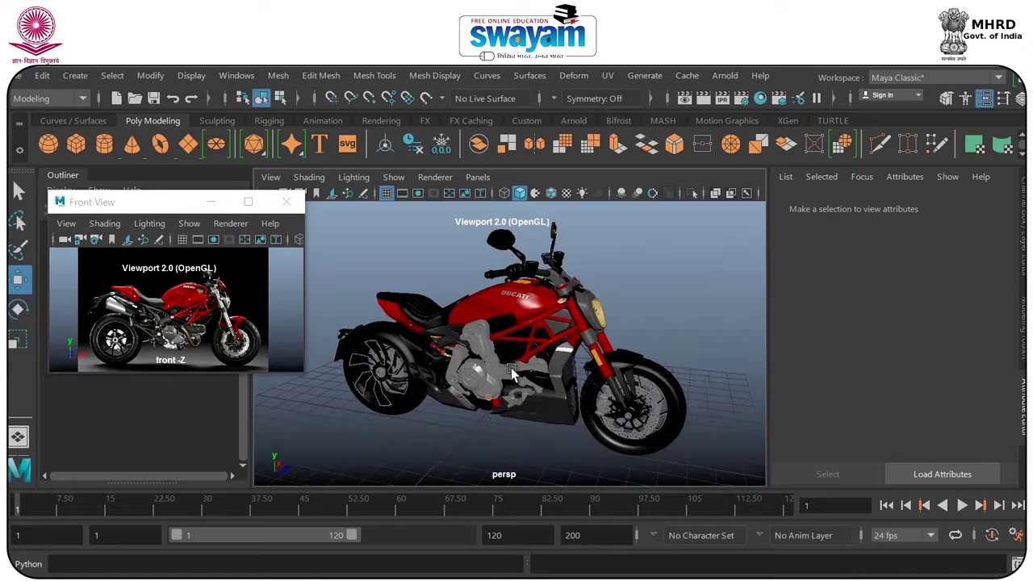
left_click_drag(516, 362, 522, 359, "alt")
middle_click_drag(494, 352, 527, 346, "alt")
right_click_drag(527, 346, 475, 340, "alt")
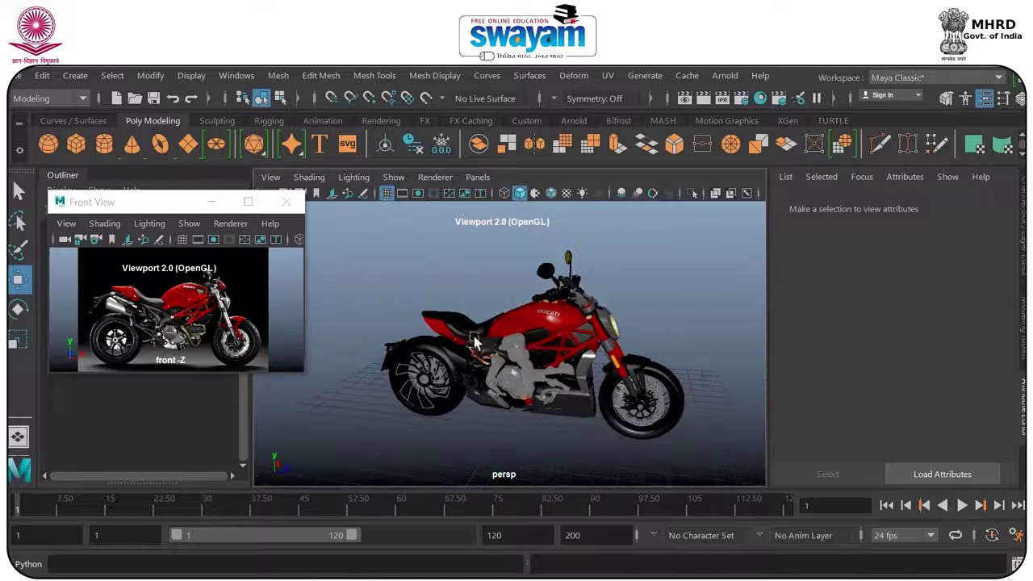
left_click_drag(474, 340, 649, 314, "alt")
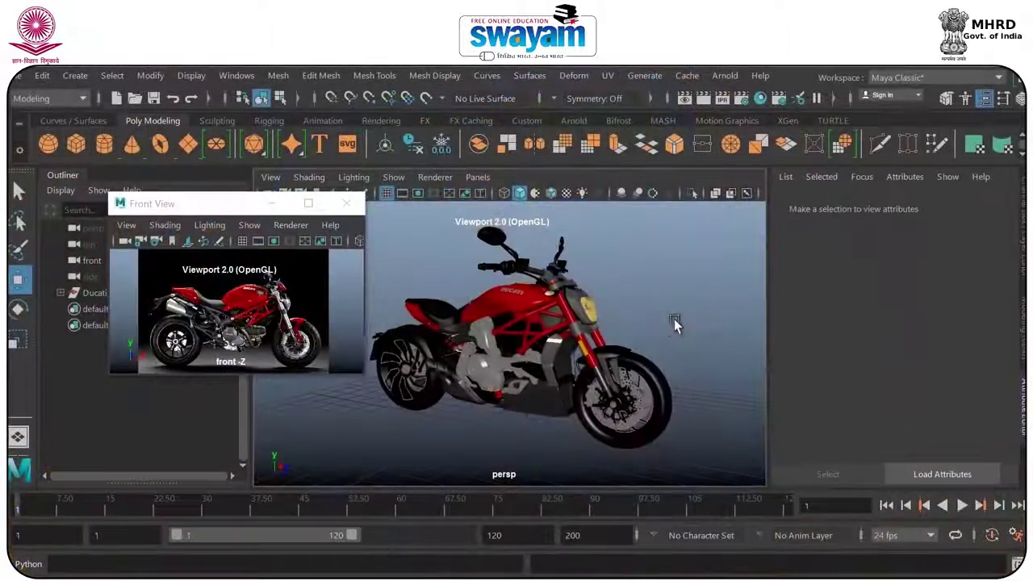
mouse_move(674, 319)
left_mouse_down("alt")
mouse_move(663, 319)
mouse_move(674, 321)
left_mouse_up("alt")
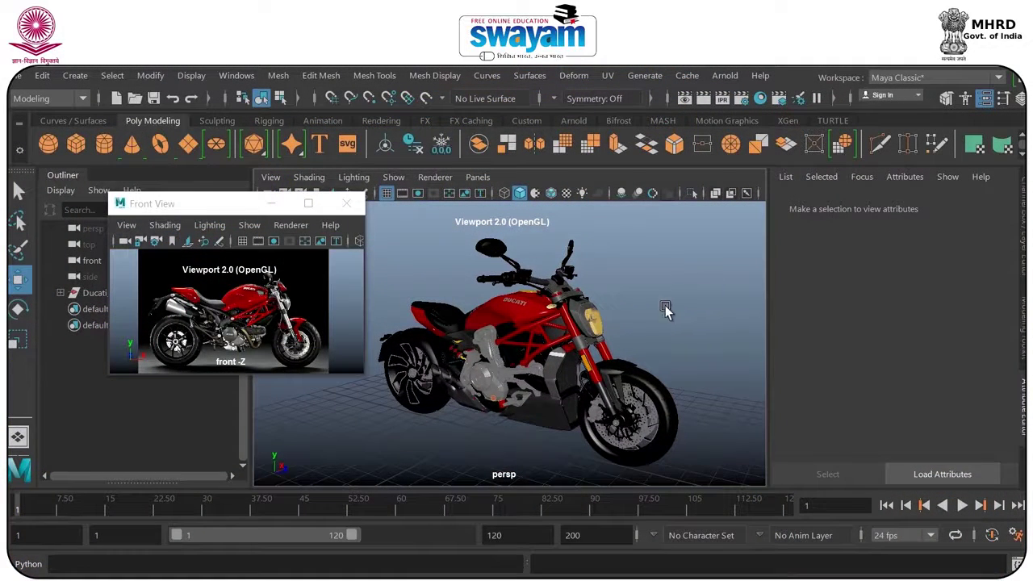
Cycle the perspective viewport background through its available colours and back to the blue-grey gradient.
key("alt+b")
key("alt+b")
key("alt+b")
key("alt+b")
key("alt+b")
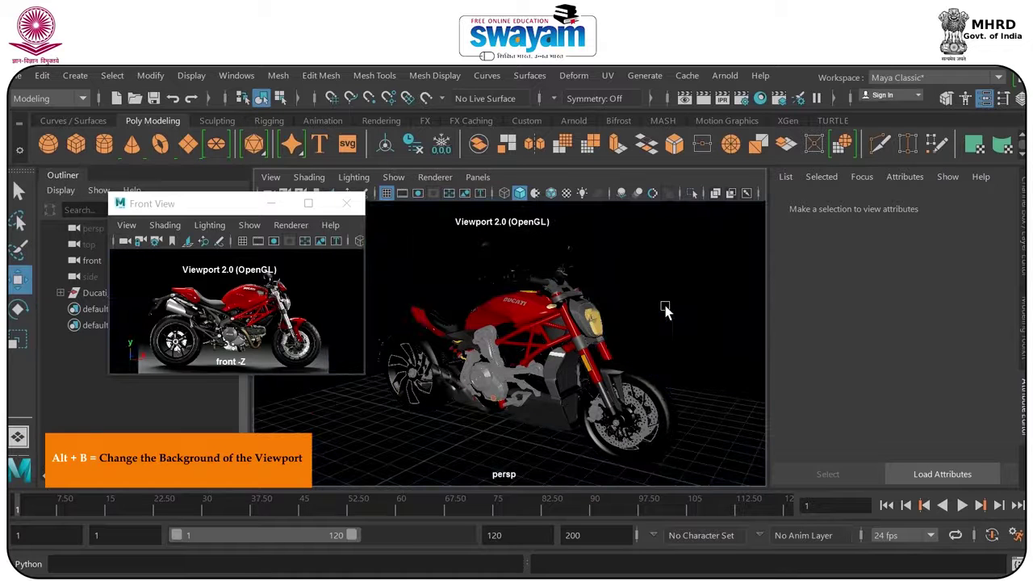
key("alt+b")
key("alt+b")
key("alt+b")
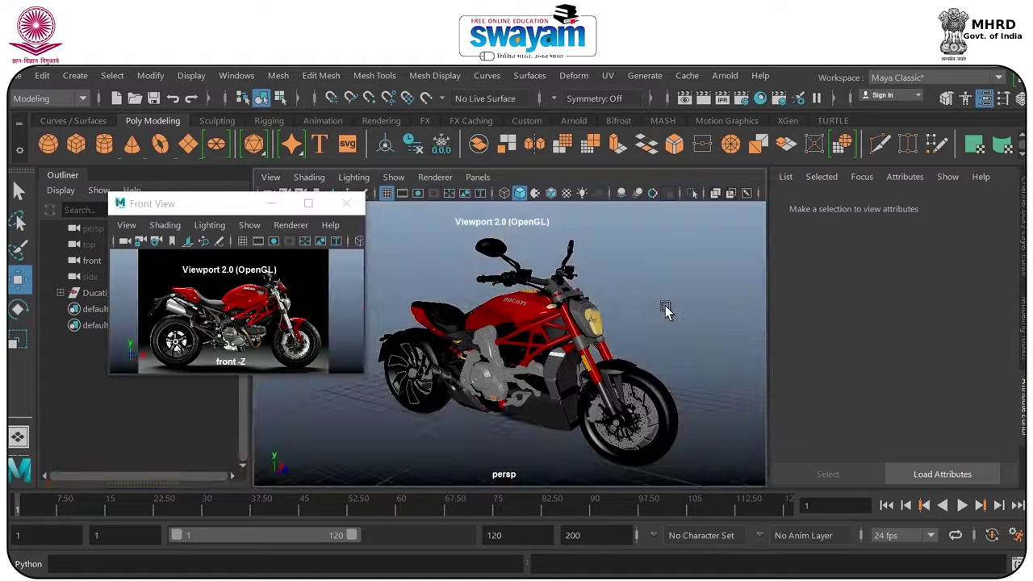
Review the general Interface and Display categories in the Preferences, and close the window without saving.
left_click(238, 76)
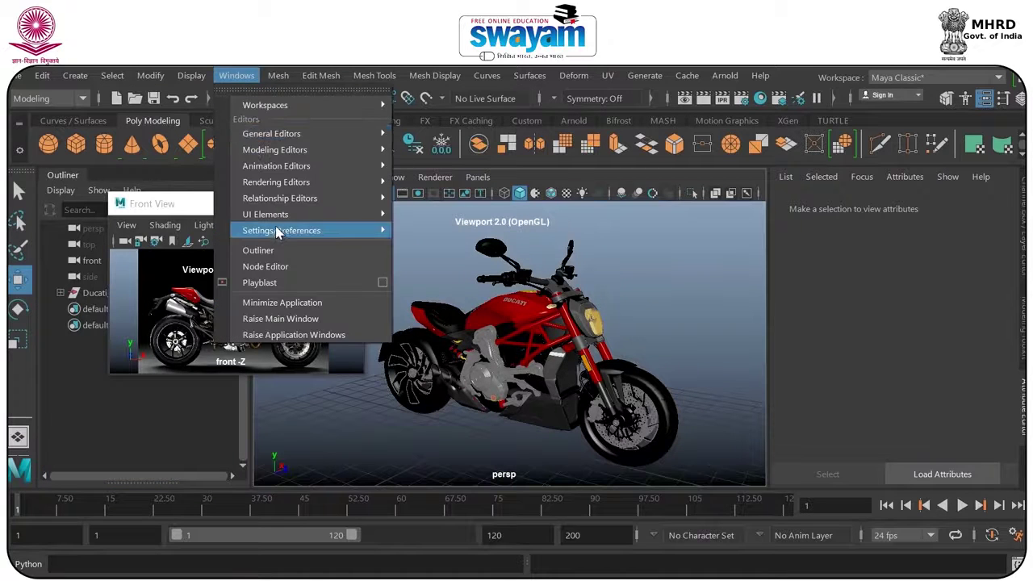
mouse_move(277, 231)
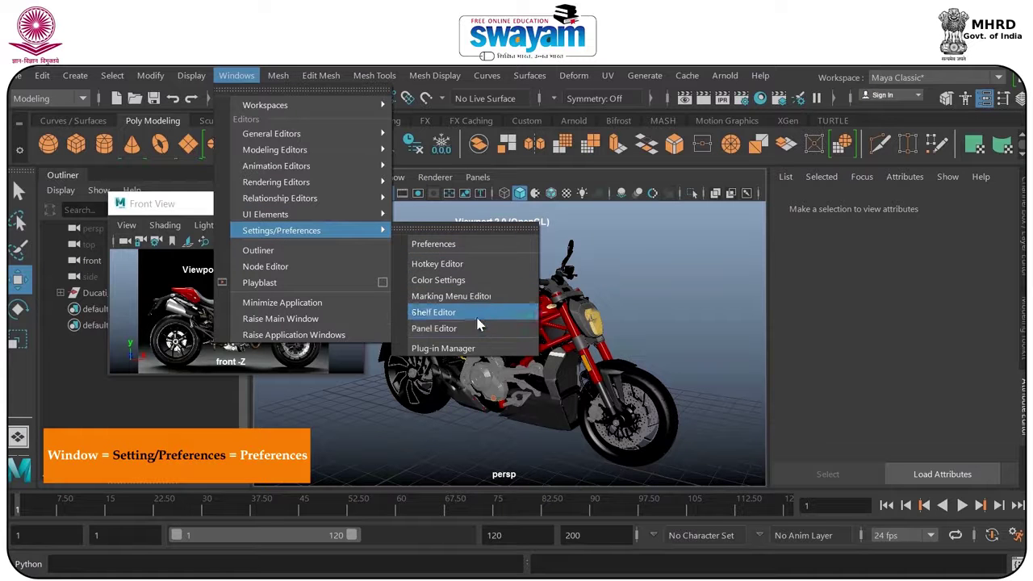
left_click(433, 244)
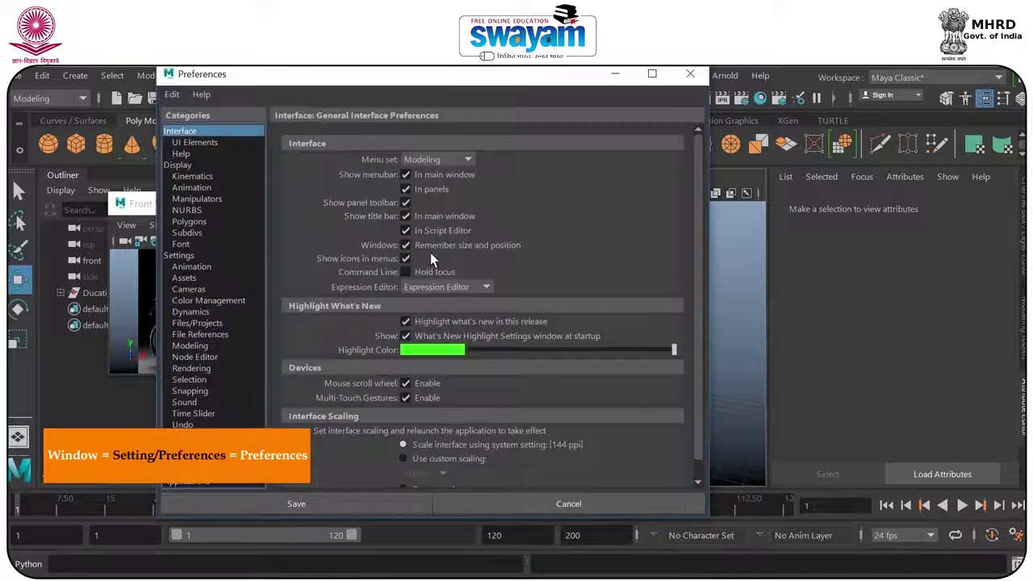
left_click(187, 165)
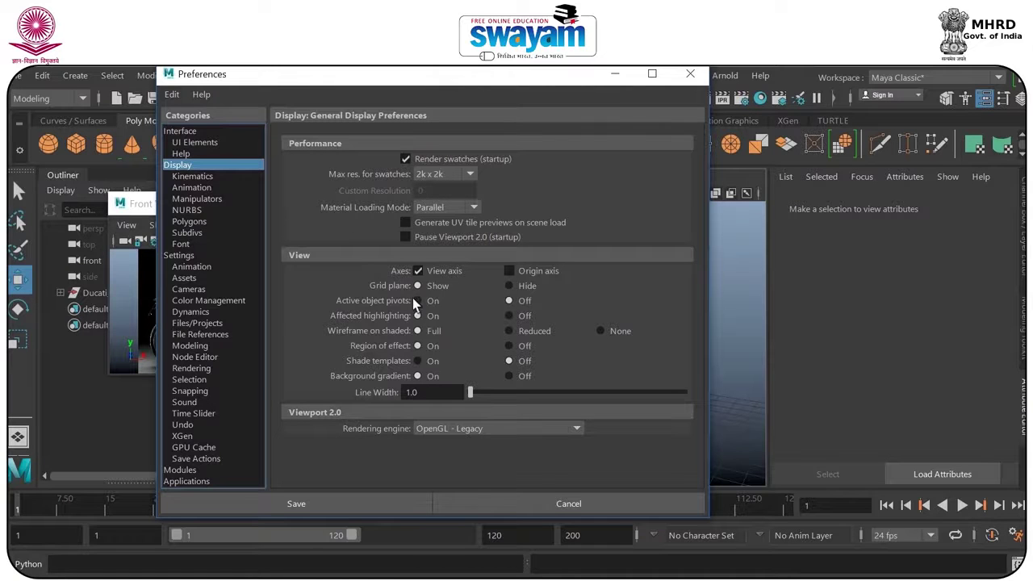
left_click(694, 74)
left_click_drag(450, 342, 506, 346, "alt")
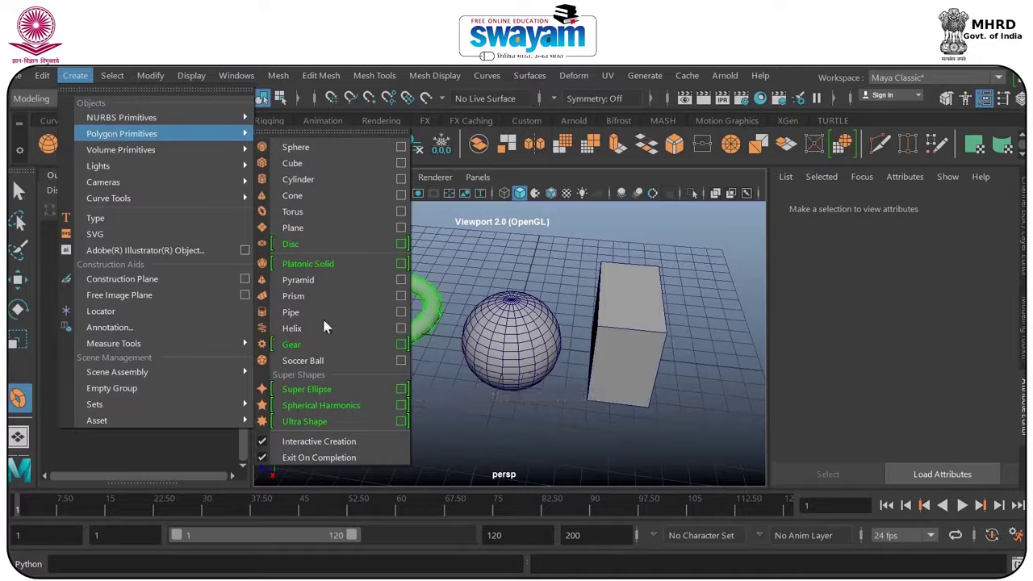
Turn off Interactive Creation for polygon primitives and create a cylinder and a cube at the origin.
left_click(297, 441)
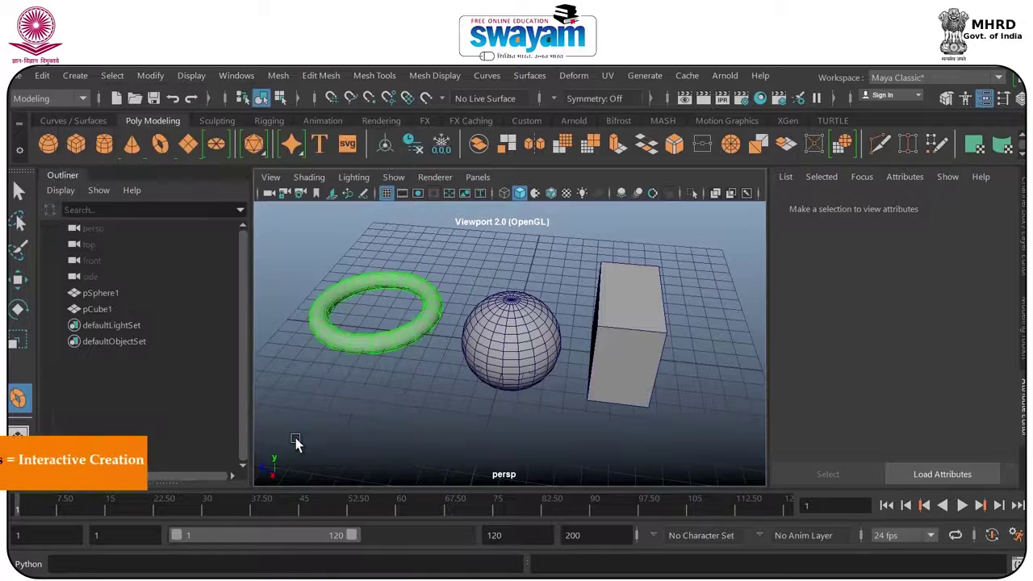
left_click(103, 145)
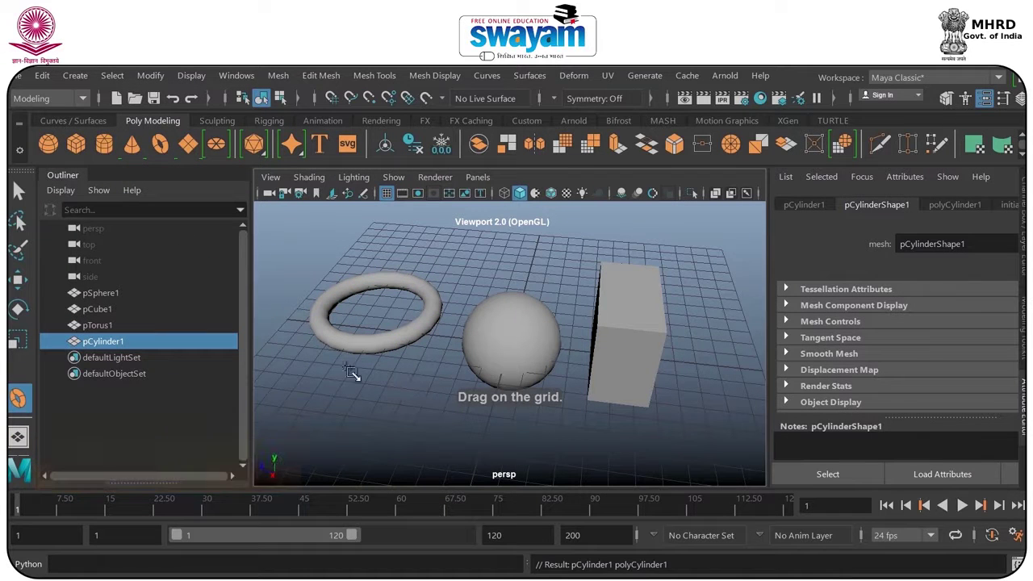
left_click(80, 148)
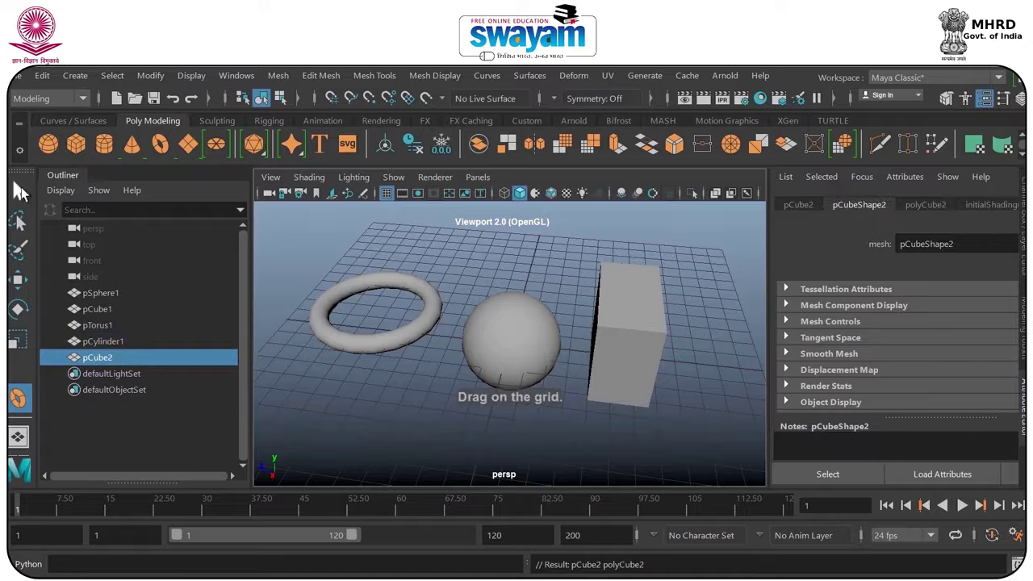
Spread the new cube, the large sphere and the cylinder apart with the Move tool, and add a second polygon sphere at the origin.
key("w")
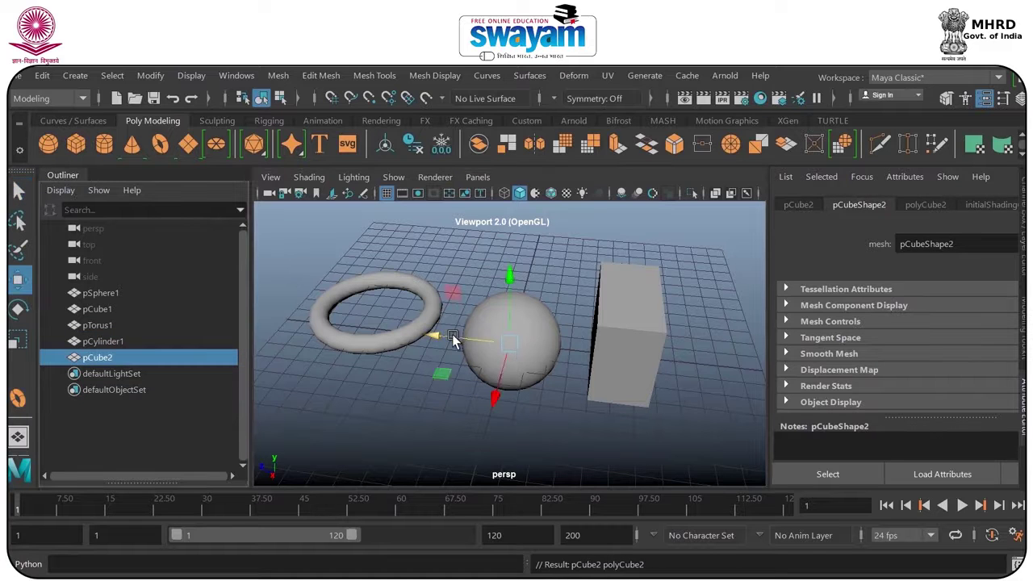
left_click(507, 387)
left_click_drag(495, 396, 468, 512)
left_click(514, 331)
left_click_drag(500, 394, 521, 315)
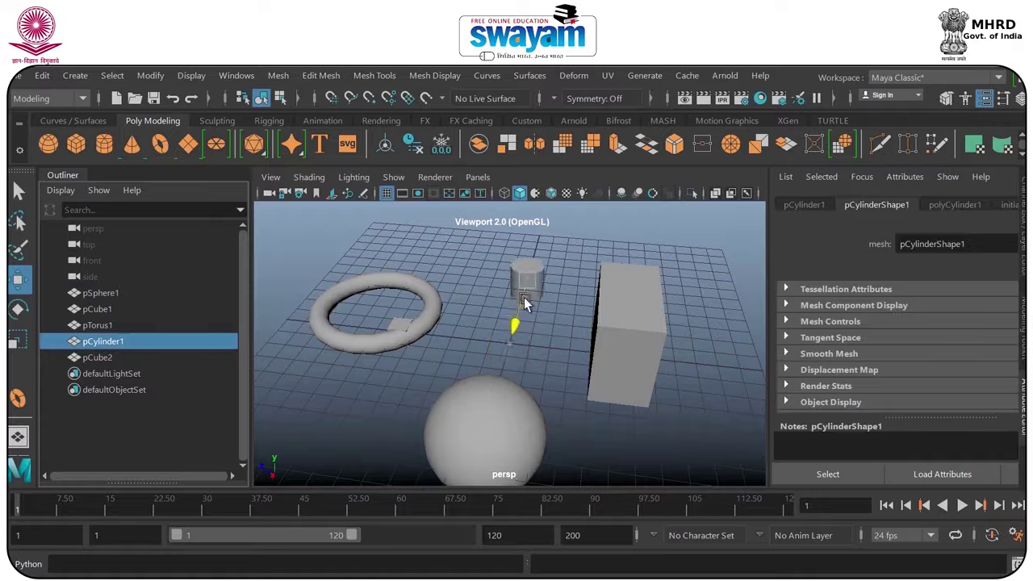
left_click(53, 148)
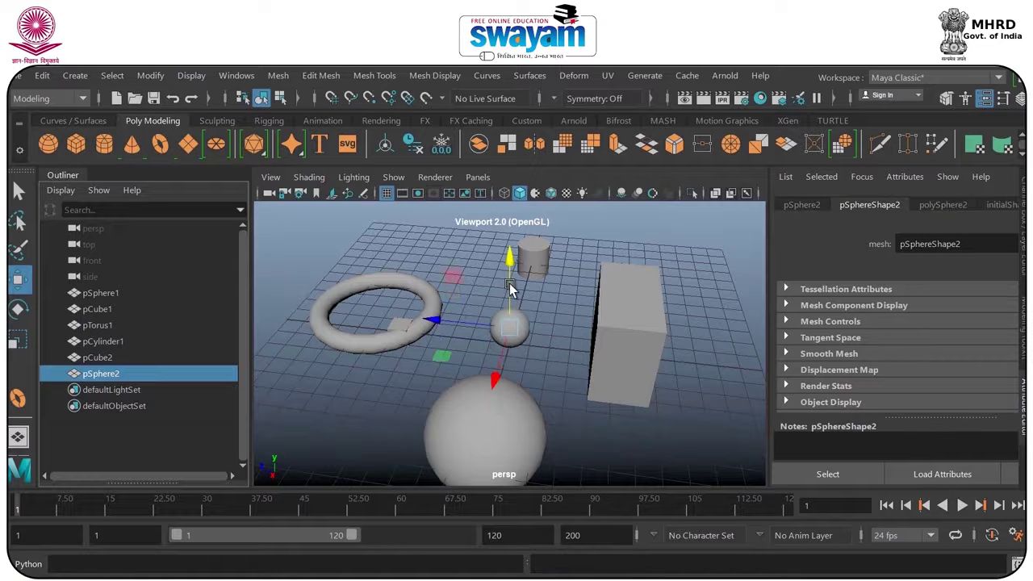
Examine the arrangement of the primitives on the grid from several angles and distances.
left_click_drag(456, 313, 416, 329, "alt")
right_click_drag(589, 301, 585, 327, "alt")
middle_click_drag(586, 331, 547, 297, "alt")
right_click_drag(546, 298, 626, 406, "alt")
left_click_drag(626, 411, 484, 324, "alt")
scroll(487, 327, "down", 5)
scroll(487, 327, "up", 5)
scroll(487, 326, "down", 5)
scroll(487, 327, "up", 7)
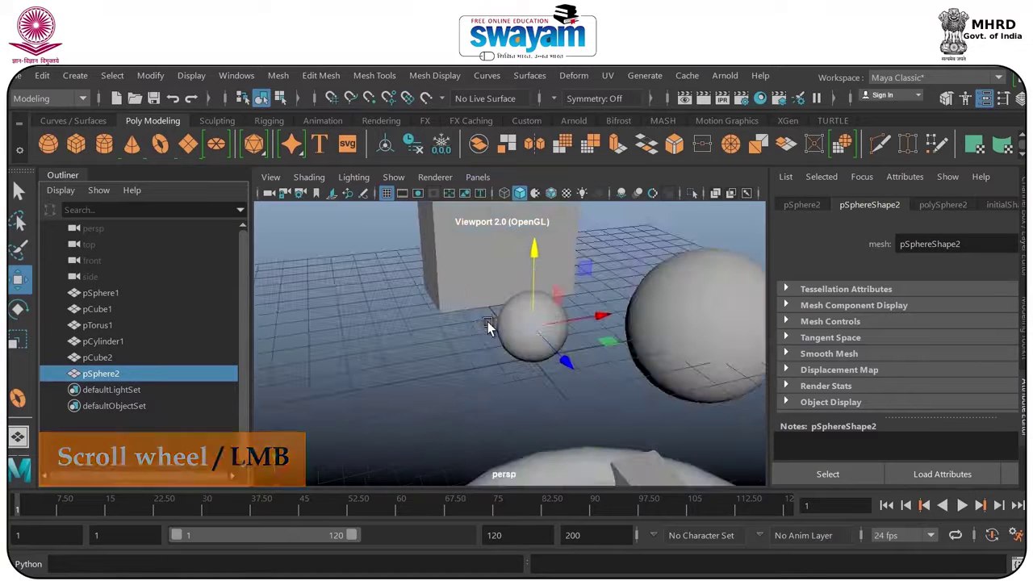
scroll(487, 327, "down", 5)
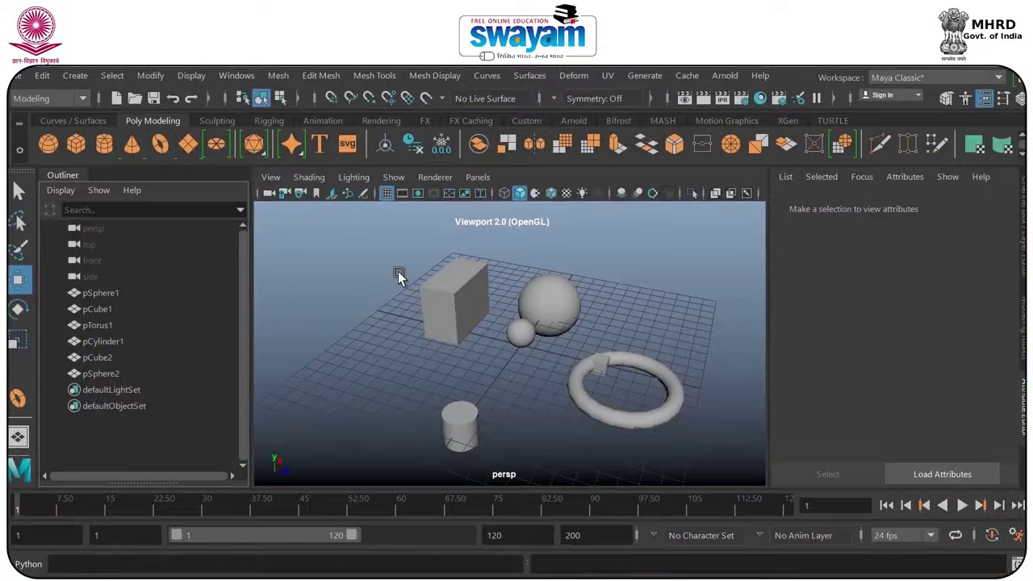
left_click_drag(390, 301, 378, 301, "alt")
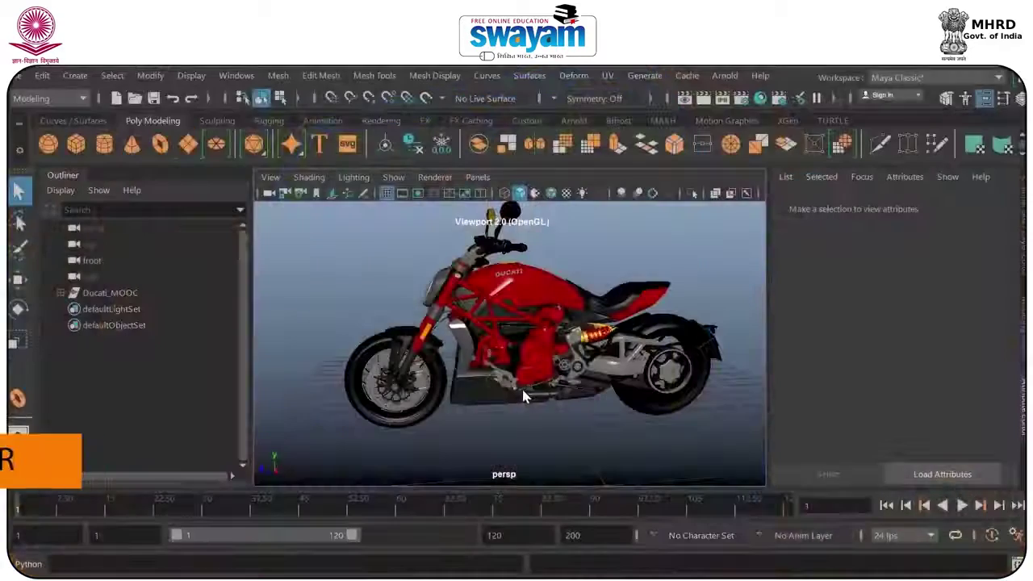
Switch the motorcycle scene to the four-view layout and reframe the model in the top, front, side and perspective views.
key("space")
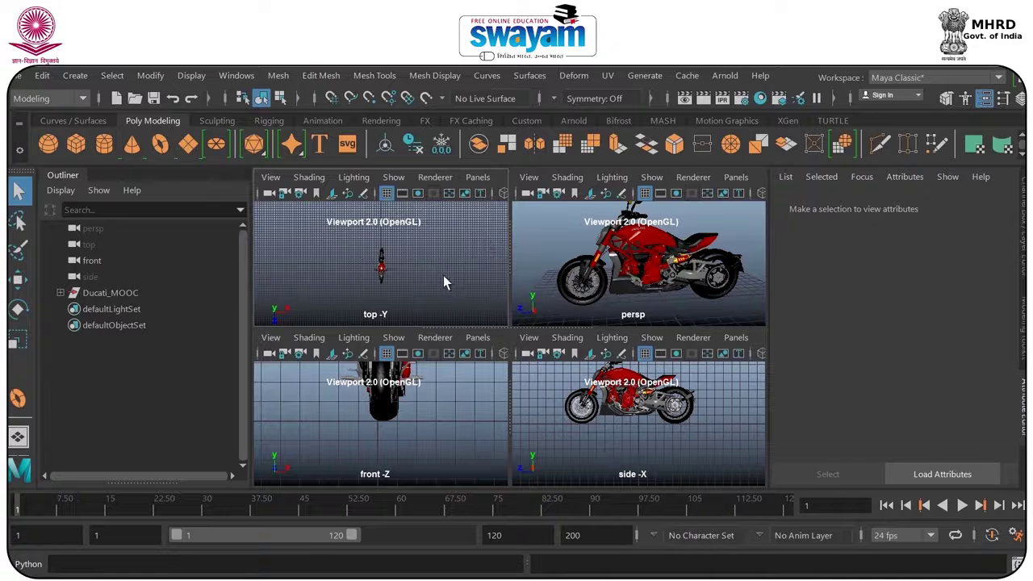
scroll(431, 298, "up", 6)
scroll(468, 424, "down", 5)
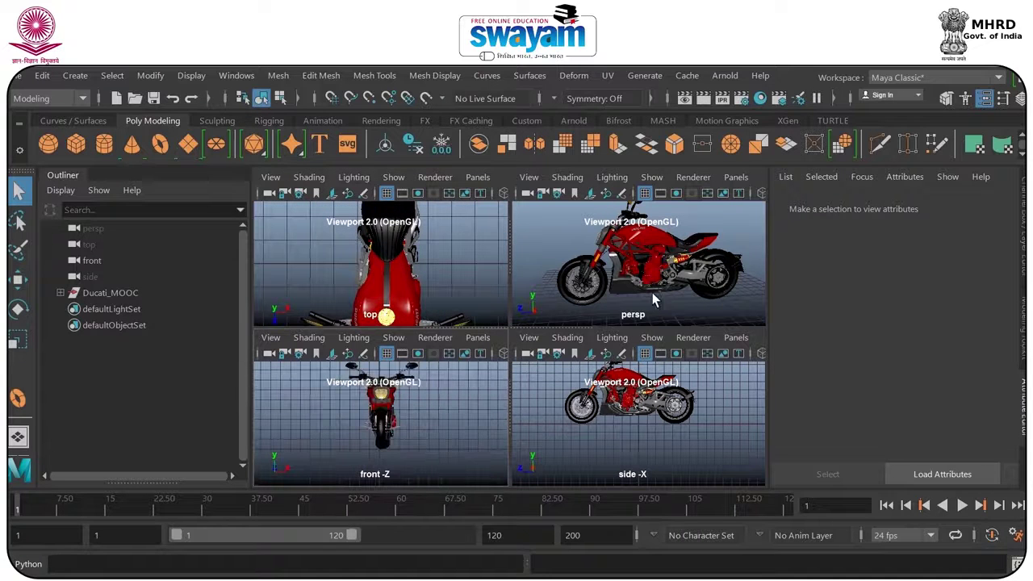
middle_click_drag(621, 395, 631, 427, "alt")
scroll(548, 408, "up", 5)
left_click_drag(553, 284, 639, 300, "alt")
scroll(652, 295, "down", 5)
Inspect the motorcycle in individually maximized views, including the side view, and return to the four-view layout.
key("space")
key("space")
key("space")
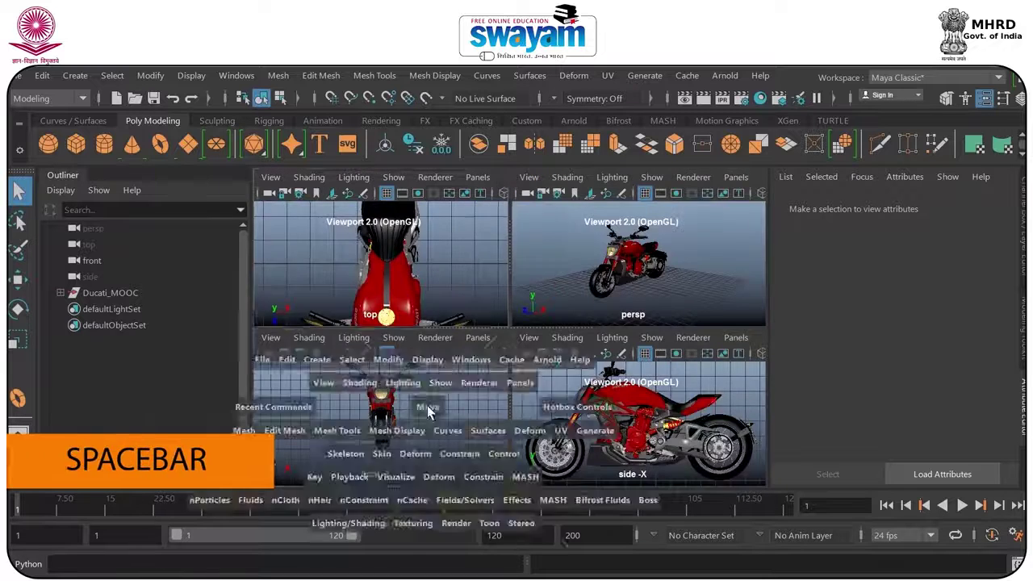
key("space")
key("space")
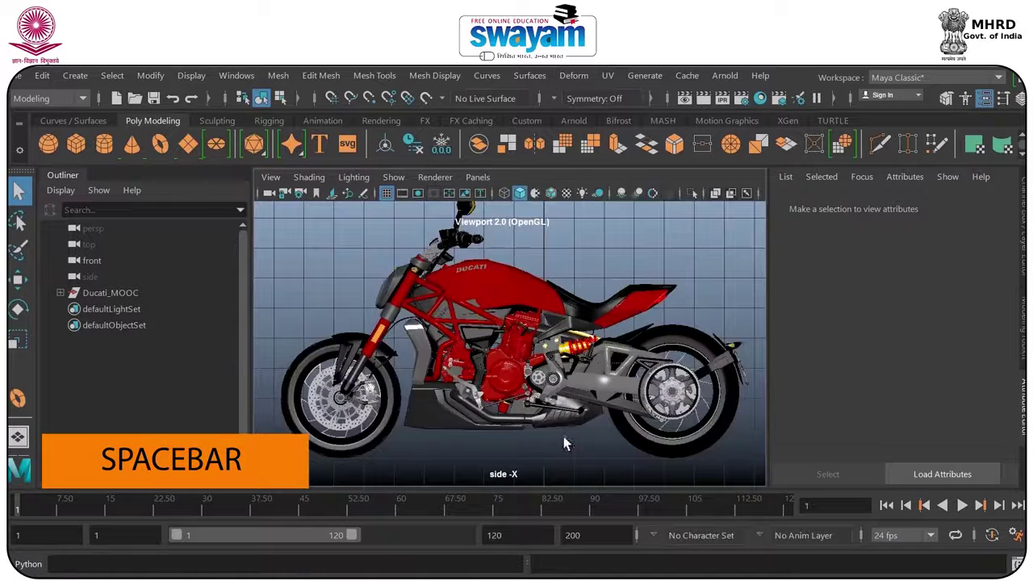
key("space")
key("space")
key("space")
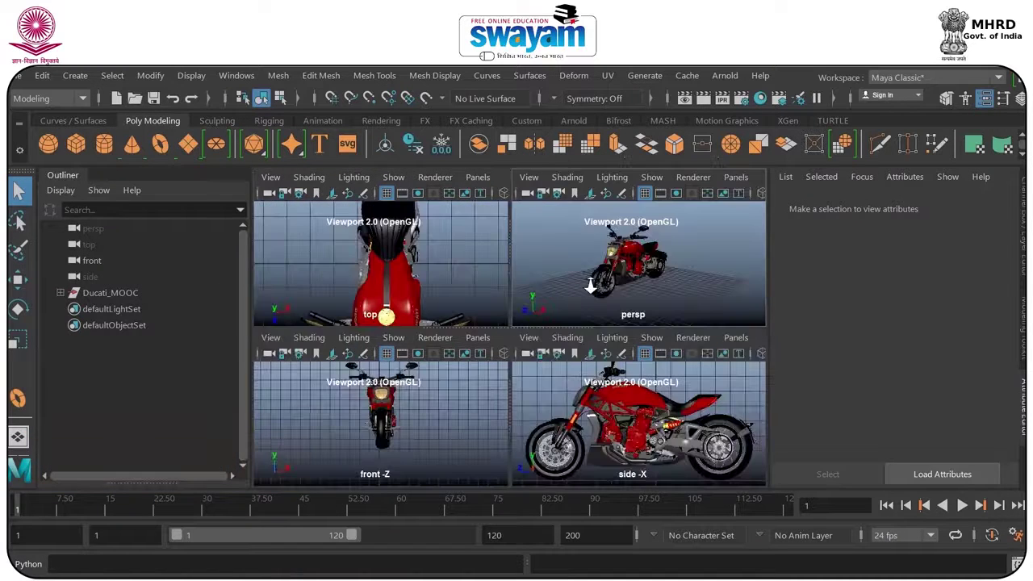
left_click_drag(590, 283, 606, 291, "alt")
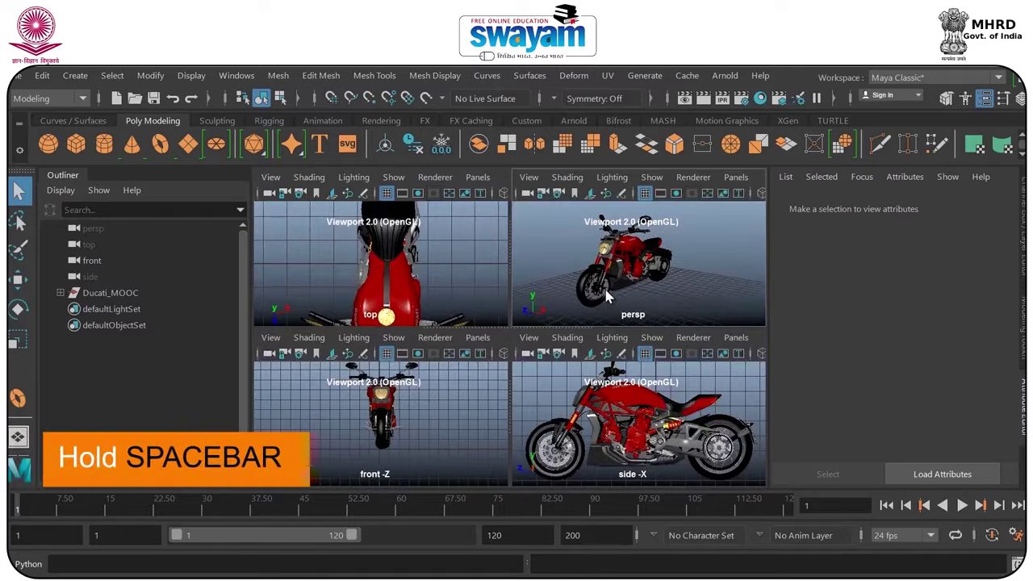
key("space")
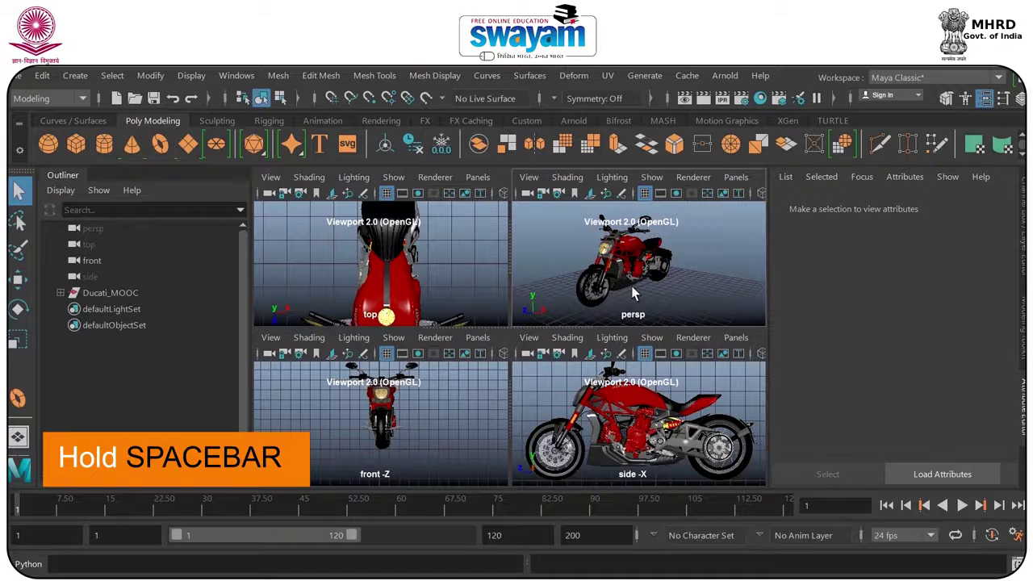
left_click_drag(625, 295, 598, 281, "alt")
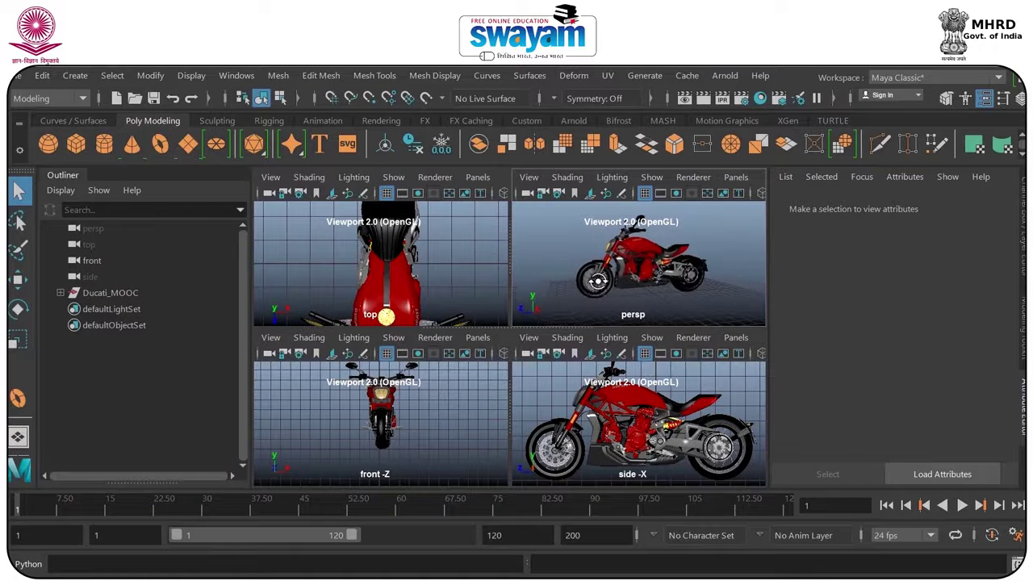
Maximize the perspective view on the motorcycle and browse the Create commands in the hotbox.
key("space")
right_click_drag(597, 289, 627, 331, "alt")
key("space")
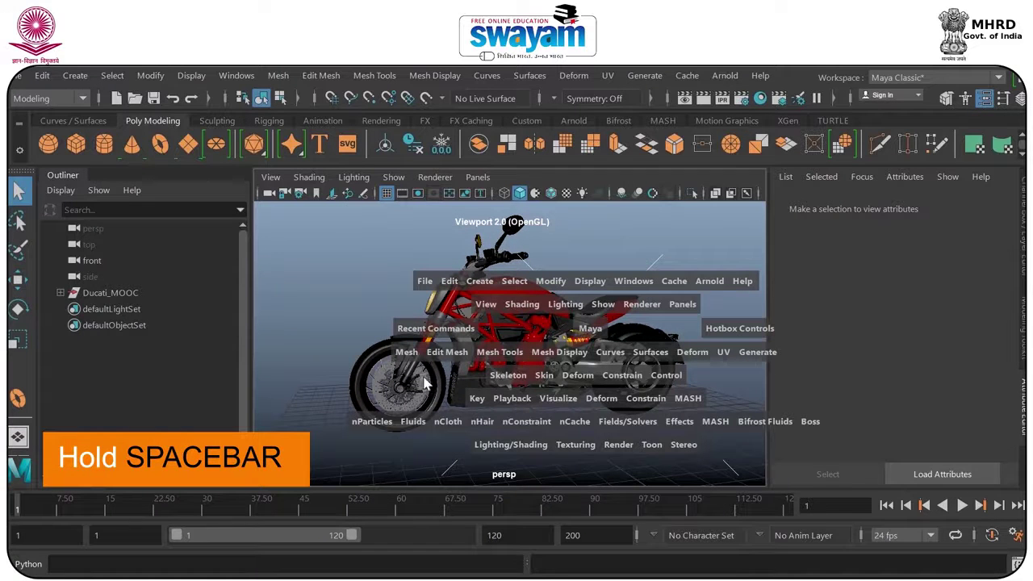
left_click(479, 280)
mouse_move(622, 333)
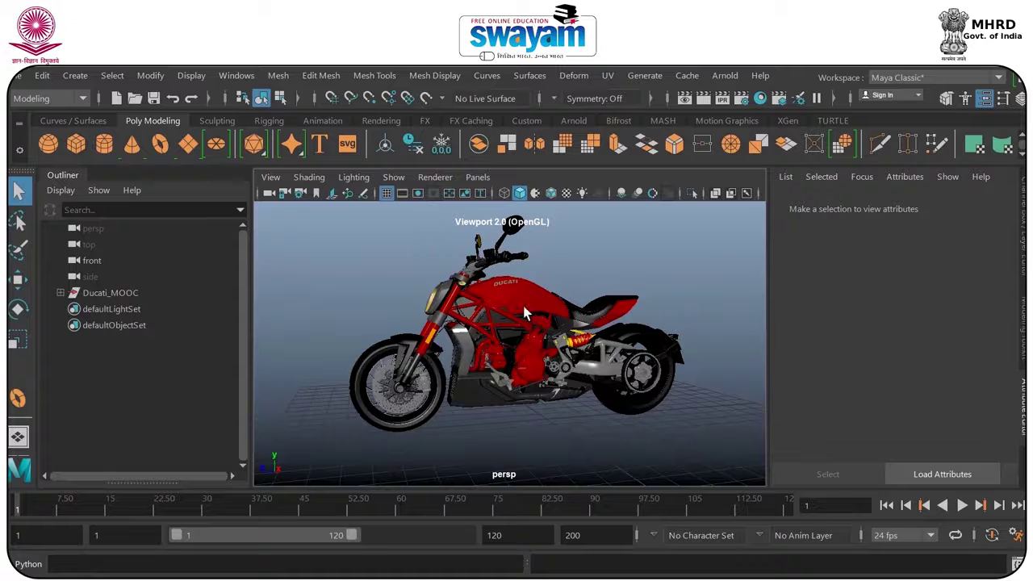
Bring up the hotbox again and look through its Lighting options and Hotbox Controls.
key("space")
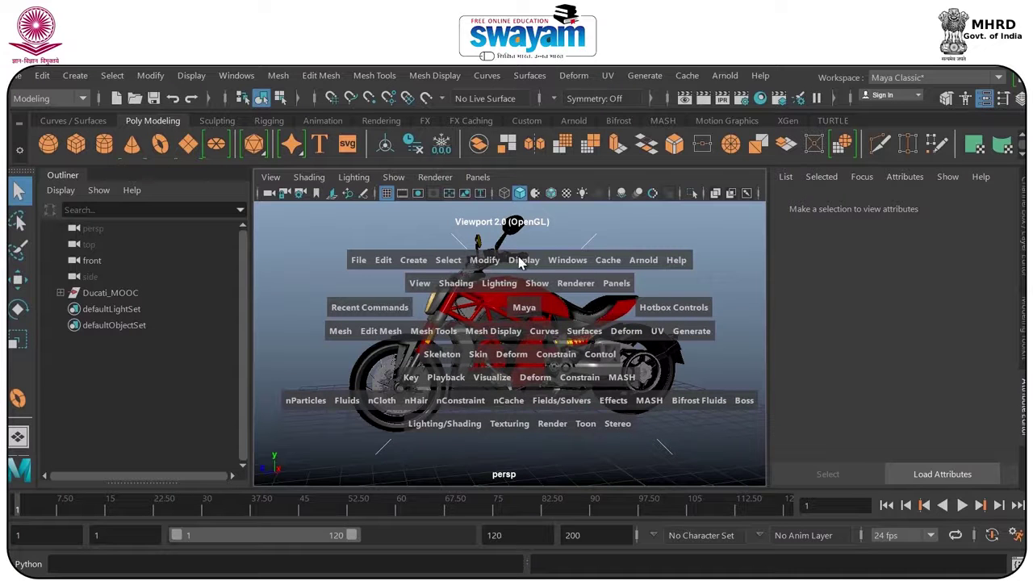
left_click(502, 286)
left_click(505, 289)
left_click(668, 310)
left_click(502, 339)
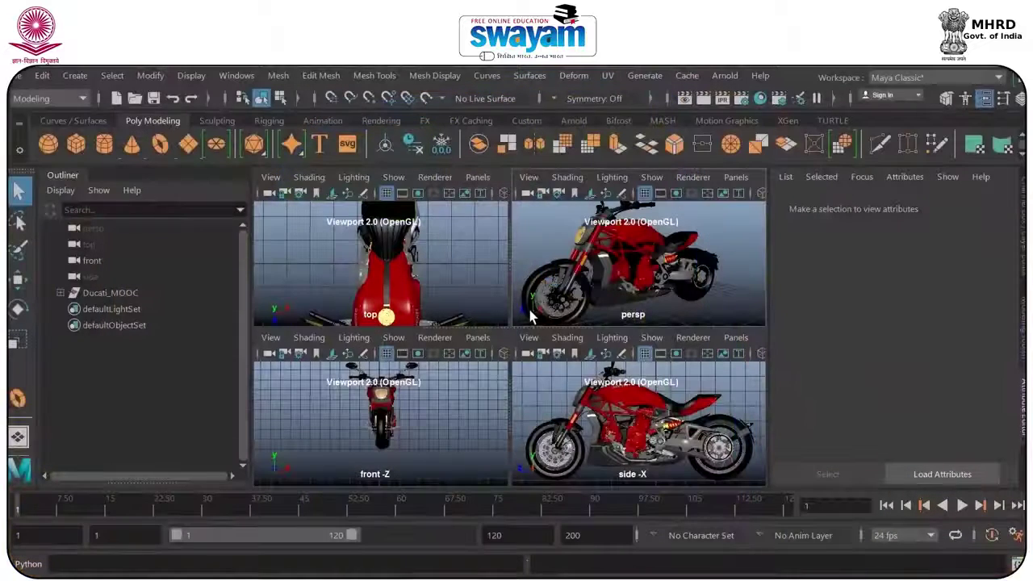
Select the motorcycle's lower body panel below the engine in the side view of the four-view layout.
left_click_drag(563, 292, 468, 288, "alt")
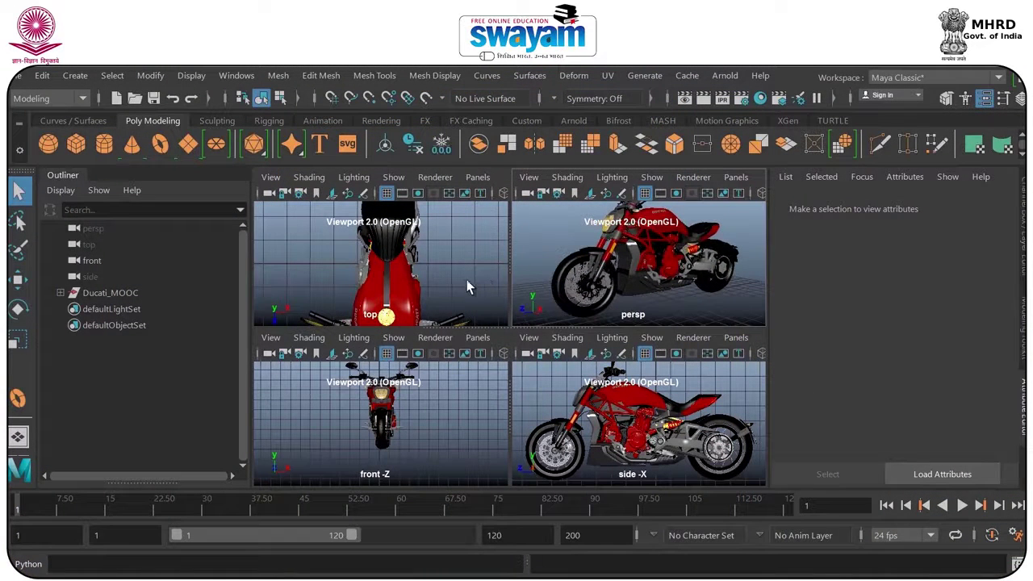
left_click(603, 449)
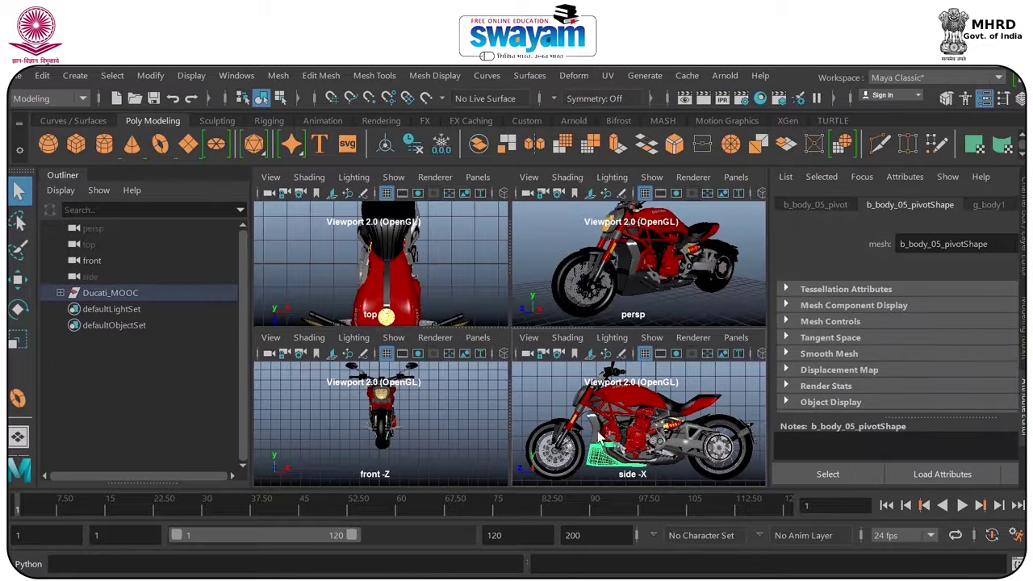
Frame the selected lower body panel in the side view, and zoom and pan the front and top views over the motorcycle.
key("f")
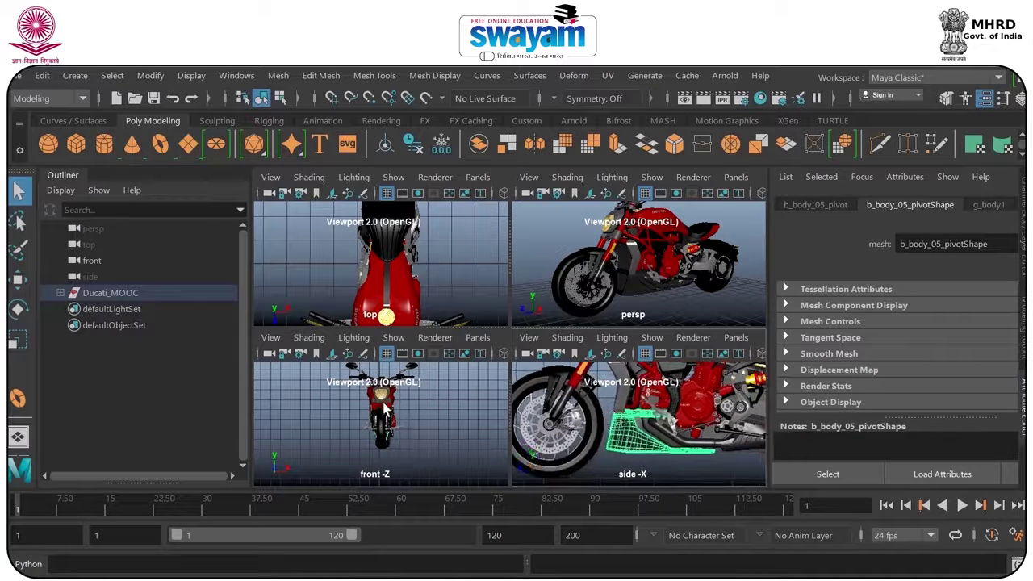
right_click_drag(384, 409, 473, 458, "alt")
middle_click_drag(451, 436, 445, 468, "alt")
middle_click_drag(417, 286, 409, 215, "alt")
right_click_drag(395, 269, 444, 306, "alt")
middle_click_drag(444, 307, 427, 211, "alt")
right_click_drag(387, 230, 420, 261, "alt")
middle_click_drag(429, 208, 436, 263, "alt")
scroll(436, 263, "down", 3)
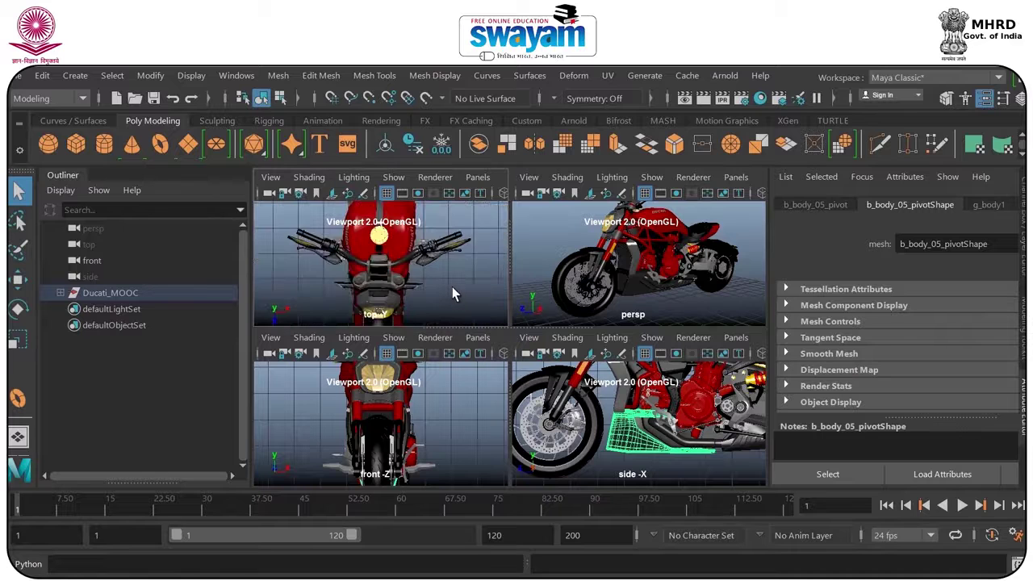
scroll(442, 284, "down", 2)
middle_click_drag(542, 275, 542, 283, "alt")
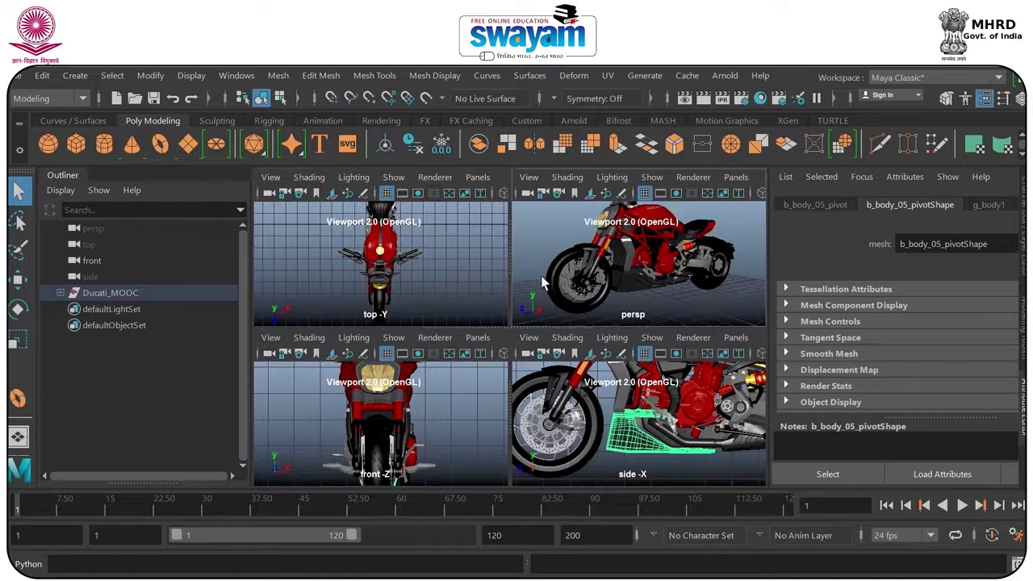
Inspect the motorcycle from several angles in the maximized perspective view, clear the selection and return to the four-view layout.
left_click_drag(676, 225, 629, 242, "alt")
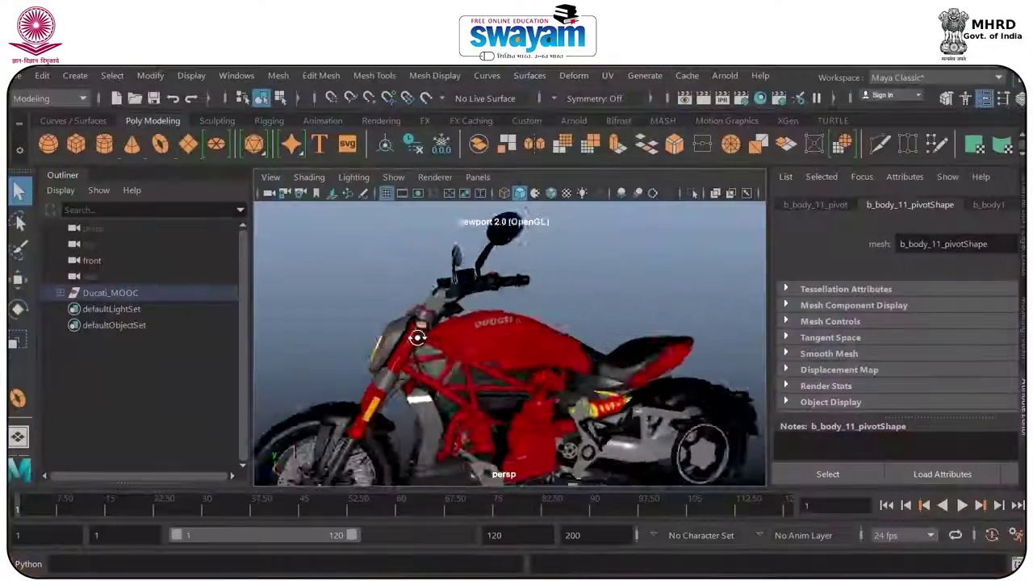
middle_click_drag(462, 365, 449, 321, "alt")
left_click_drag(508, 316, 444, 387, "alt")
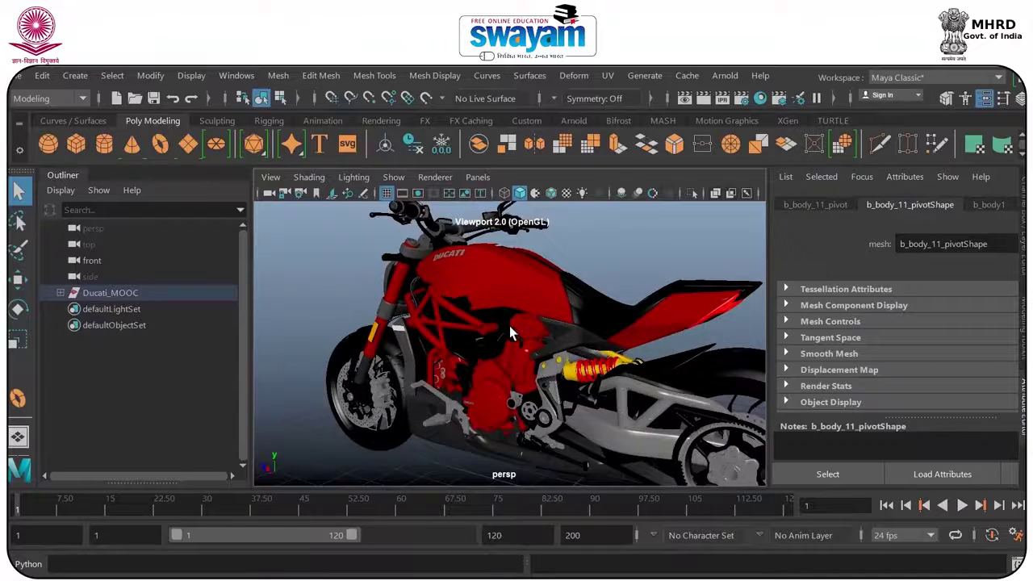
scroll(509, 325, "down", 5)
left_click(397, 331)
key("space")
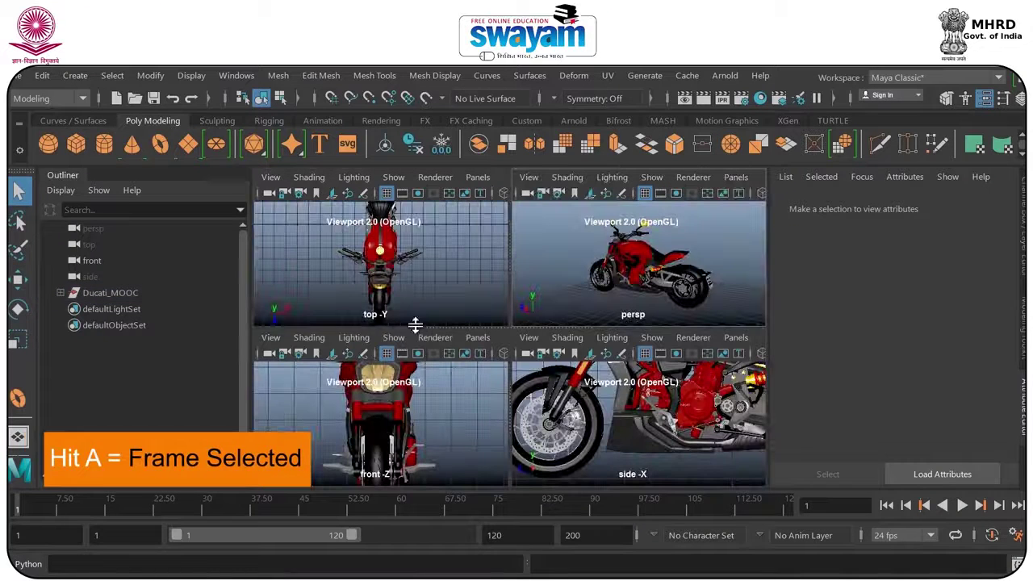
Frame the whole motorcycle in each of the four views and orbit the perspective view to its front.
key("a")
key("a")
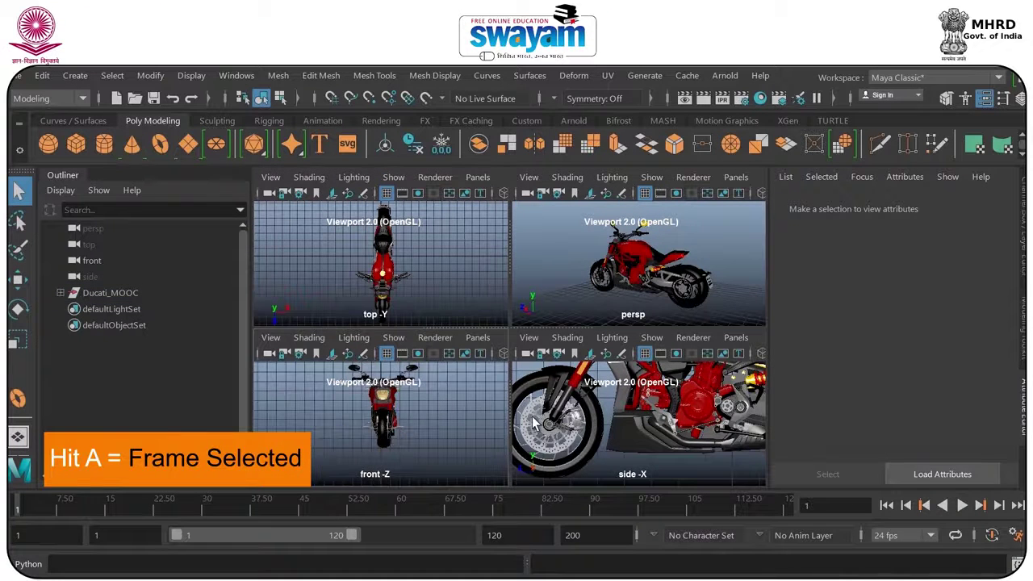
key("a")
key("a")
left_click_drag(581, 299, 702, 306, "alt")
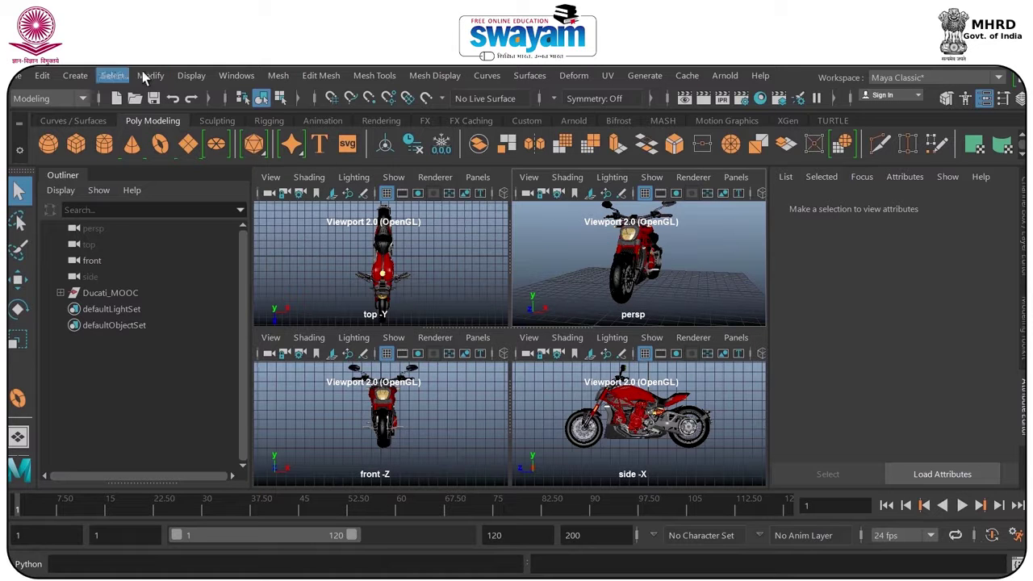
Open the Preferences at the UI Elements category and toggle the Shelf's visibility off and back on.
left_click(236, 77)
mouse_move(334, 231)
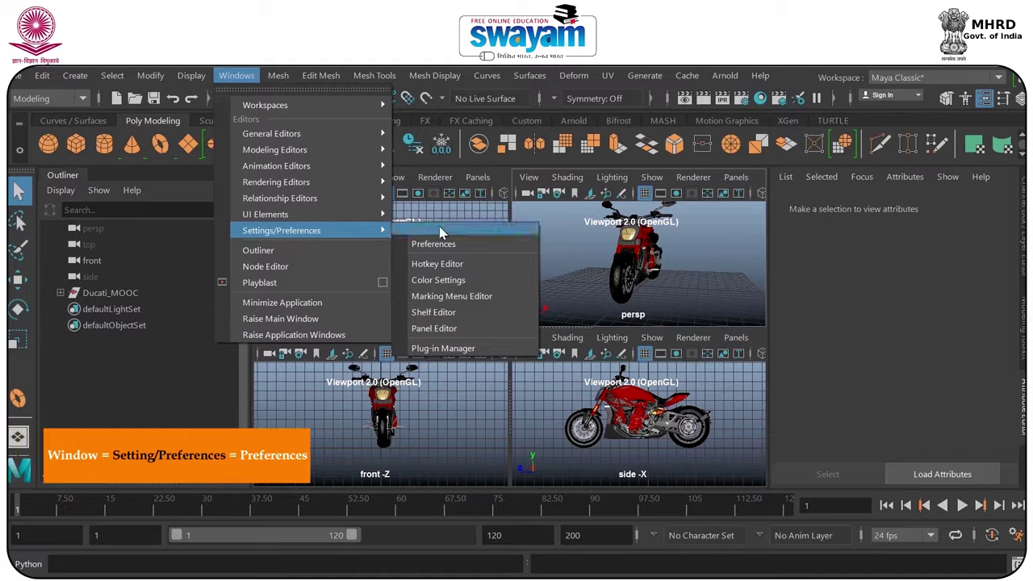
left_click(449, 245)
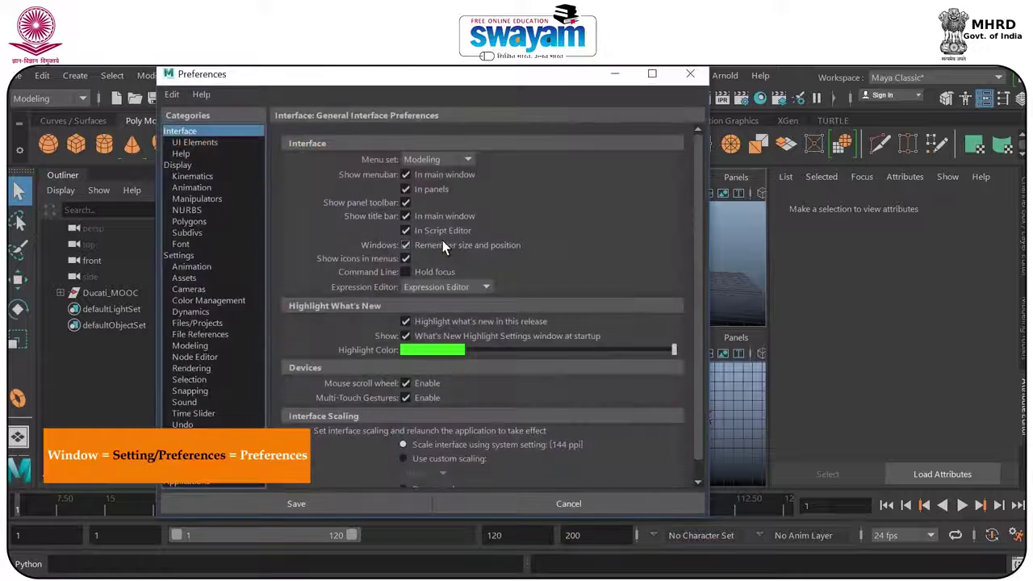
left_click(212, 142)
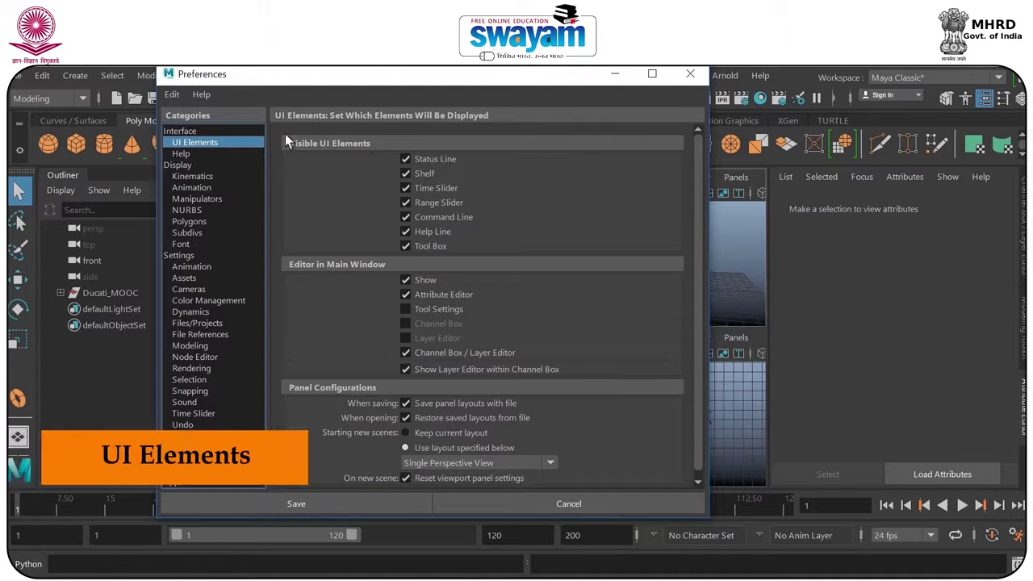
left_click_drag(394, 82, 646, 91)
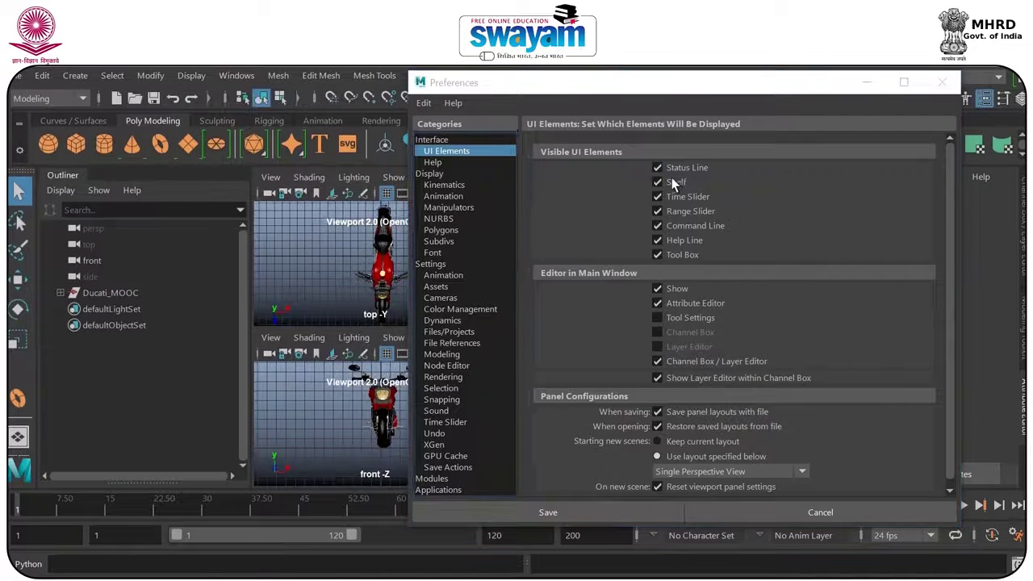
left_click(669, 182)
left_click(668, 184)
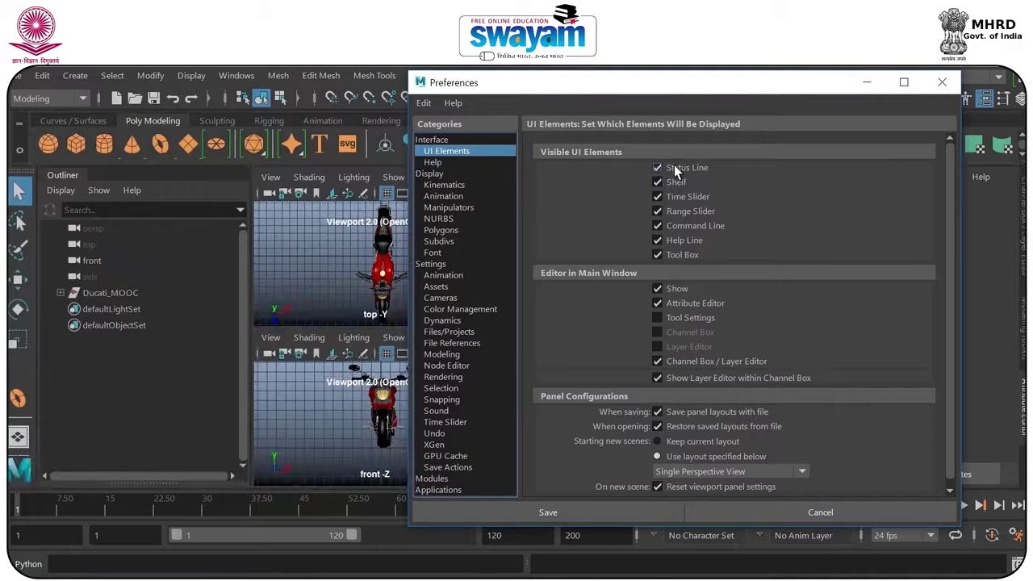
Set the manipulators' global scale to 0.75 in the Display preferences and look over the default camera preferences.
left_click(446, 187)
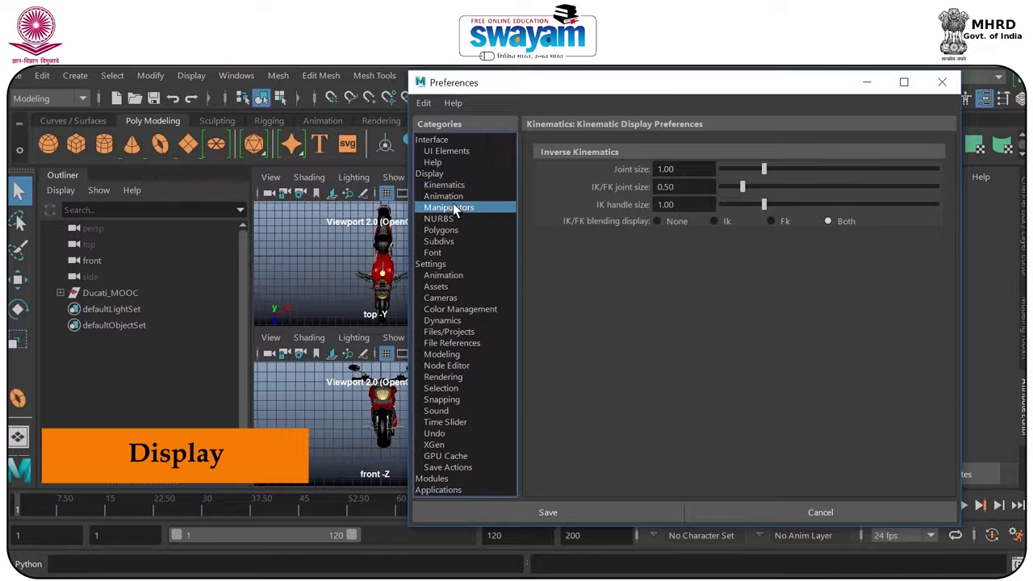
left_click_drag(748, 170, 734, 170)
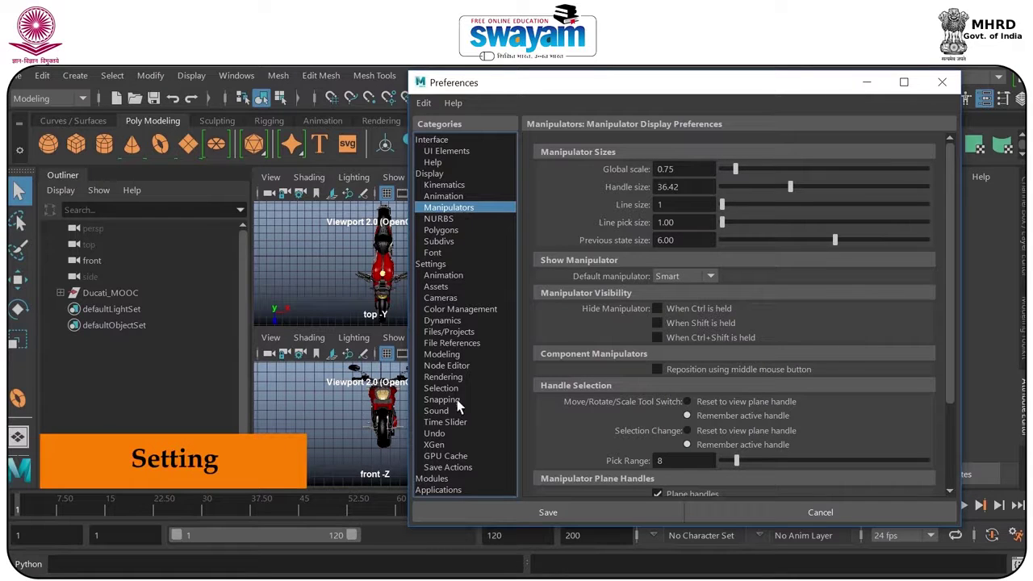
left_click(442, 298)
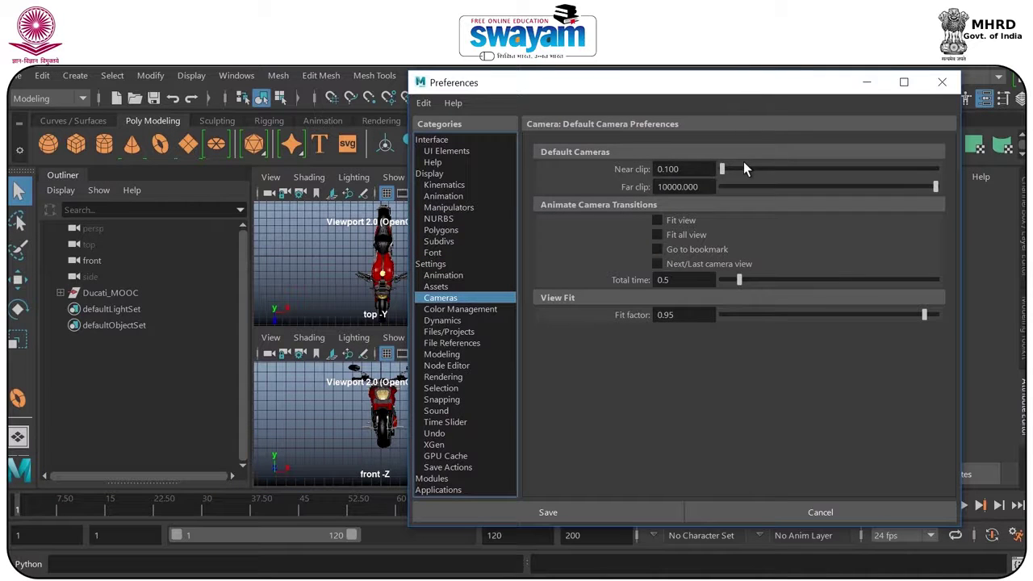
left_click_drag(593, 95, 830, 107)
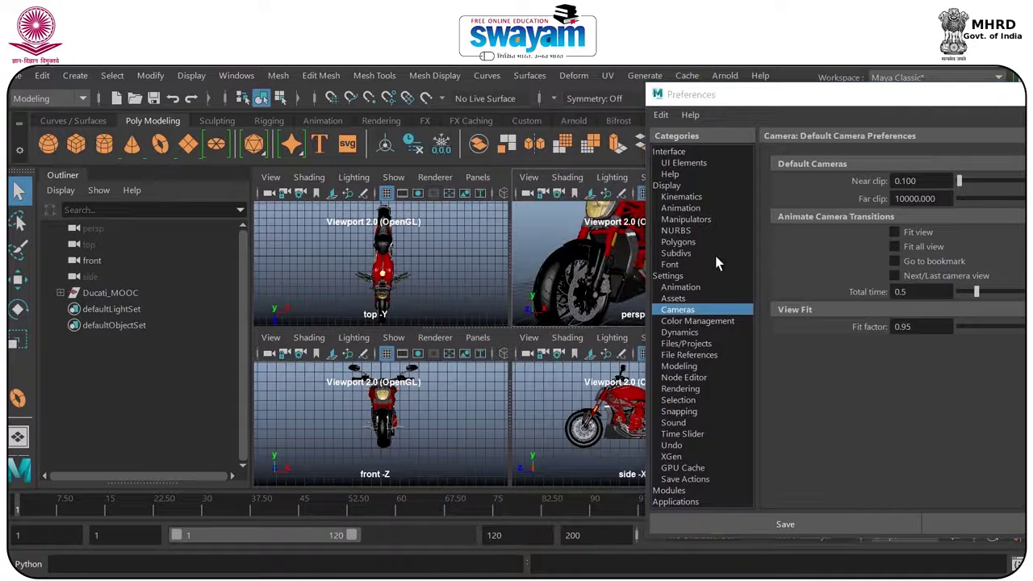
In the Rendering preferences, try Maya Hardware 2.0 as the preferred renderer and set it to Maya Vector.
left_click(679, 390)
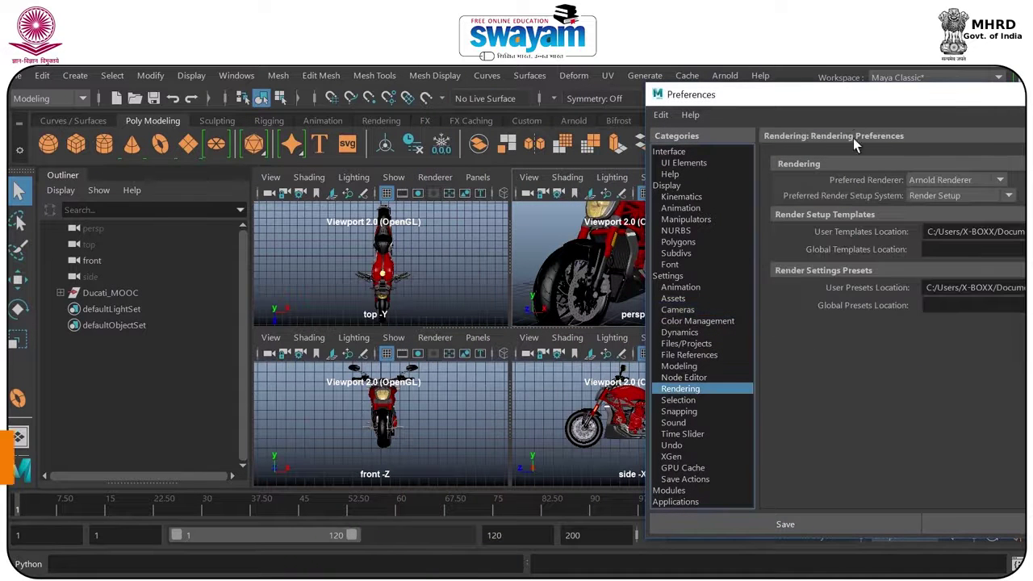
left_click_drag(847, 94, 489, 89)
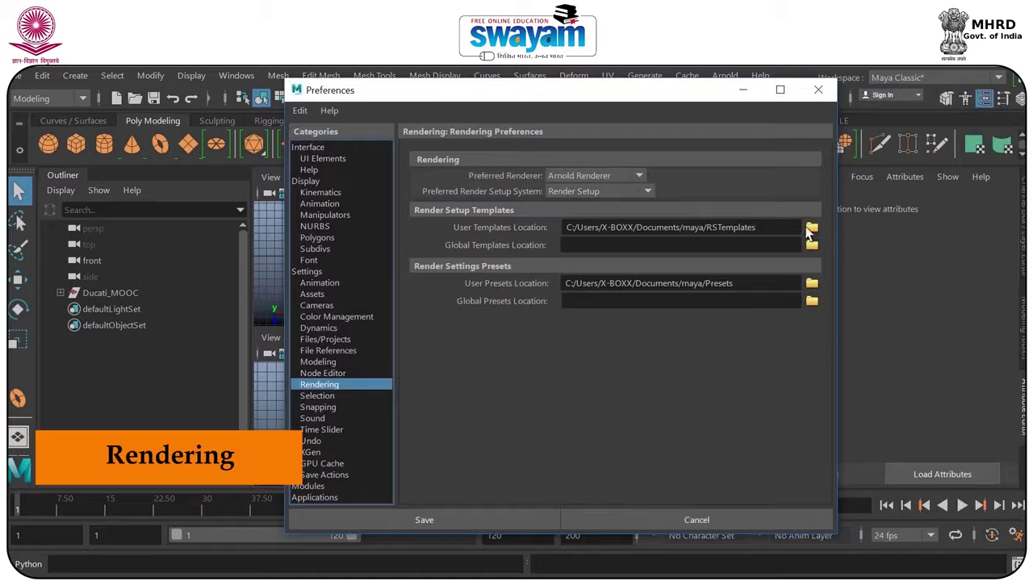
left_click(606, 177)
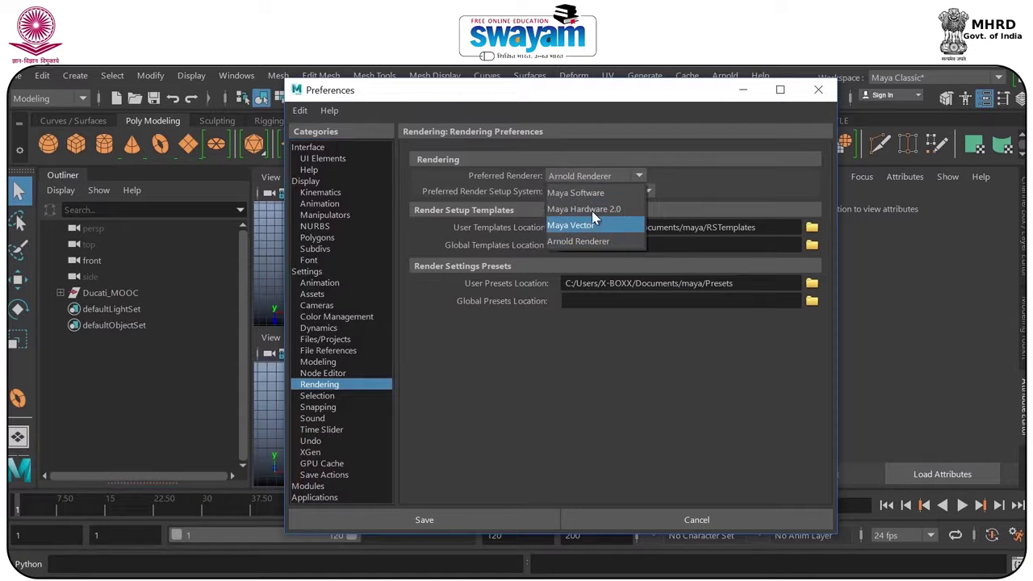
left_click(590, 209)
left_click(591, 179)
left_click(582, 225)
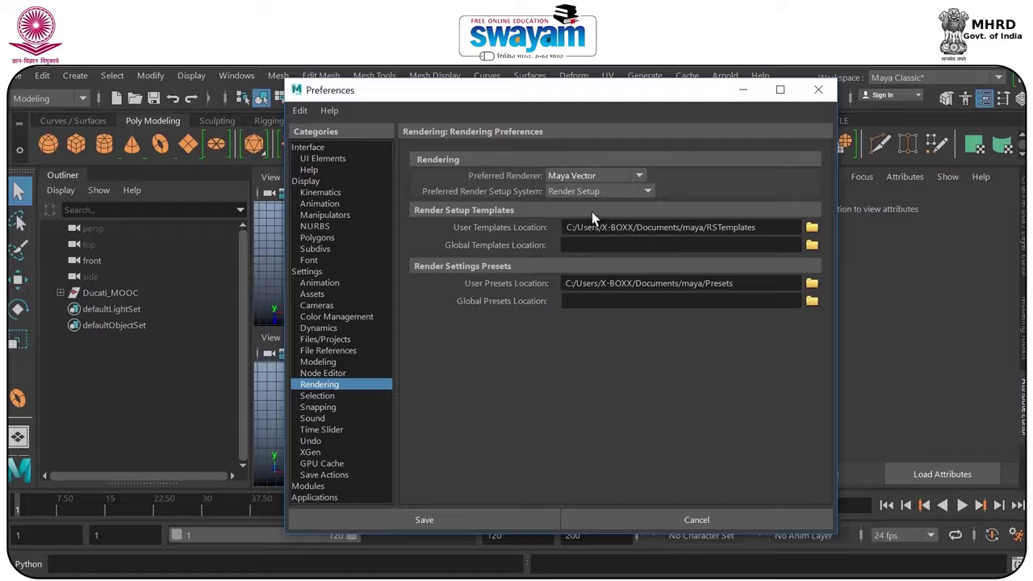
Set the undo queue size to 100 in the Undo preferences.
left_click(308, 148)
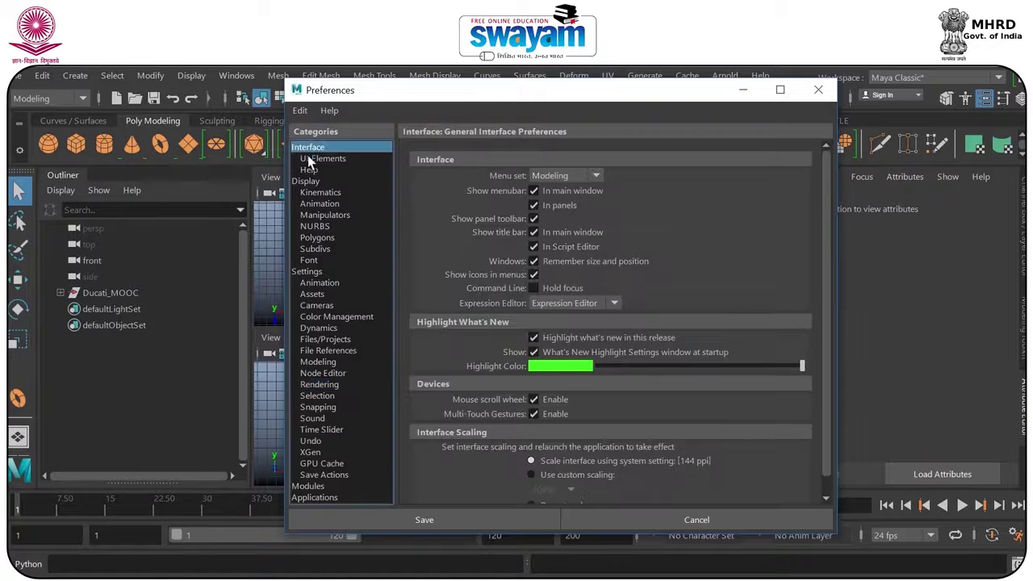
left_click(309, 442)
left_click_drag(531, 92, 591, 98)
left_click_drag(622, 213, 548, 213)
type("100")
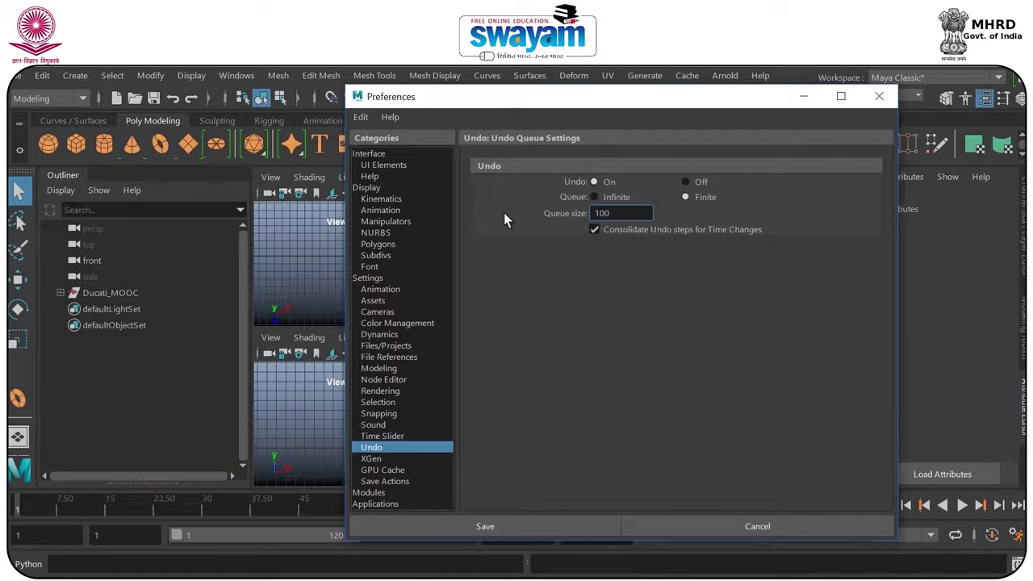